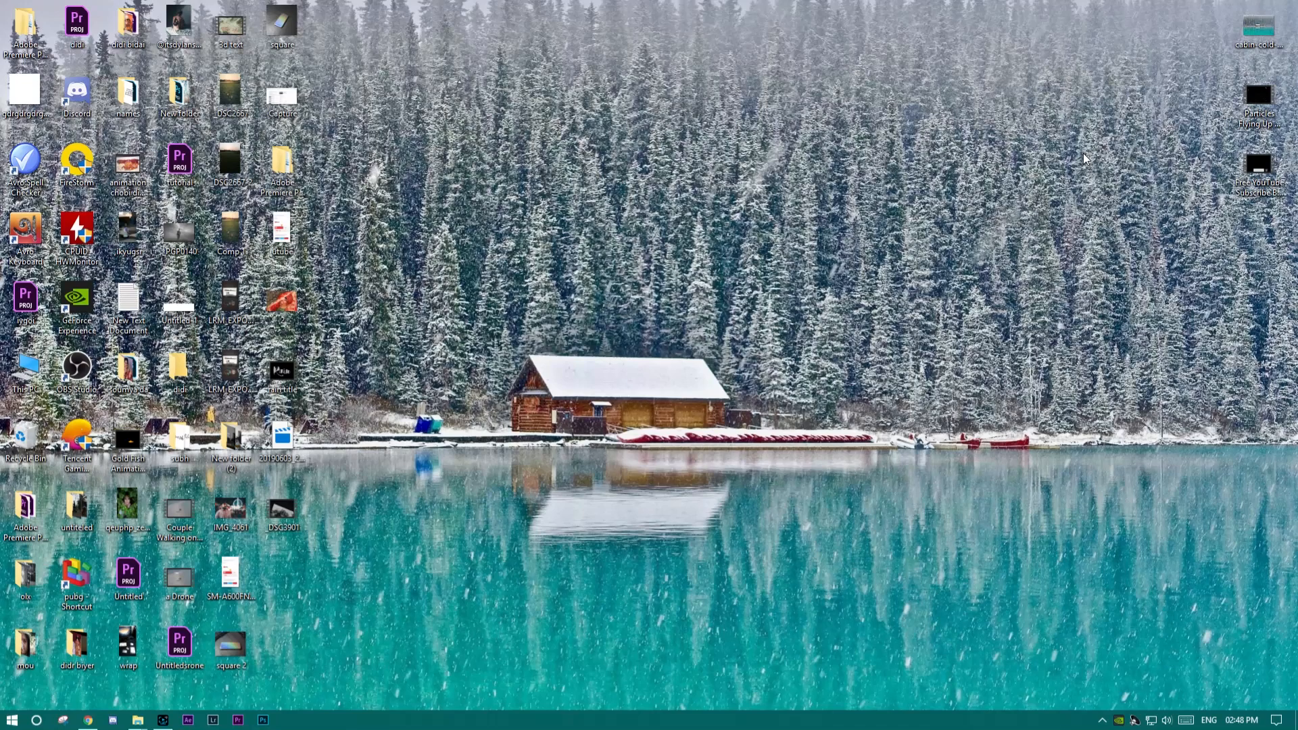
Step: Launch Adobe Premiere Pro and create a new project named tutorial 01 on the Desktop
click(239, 720)
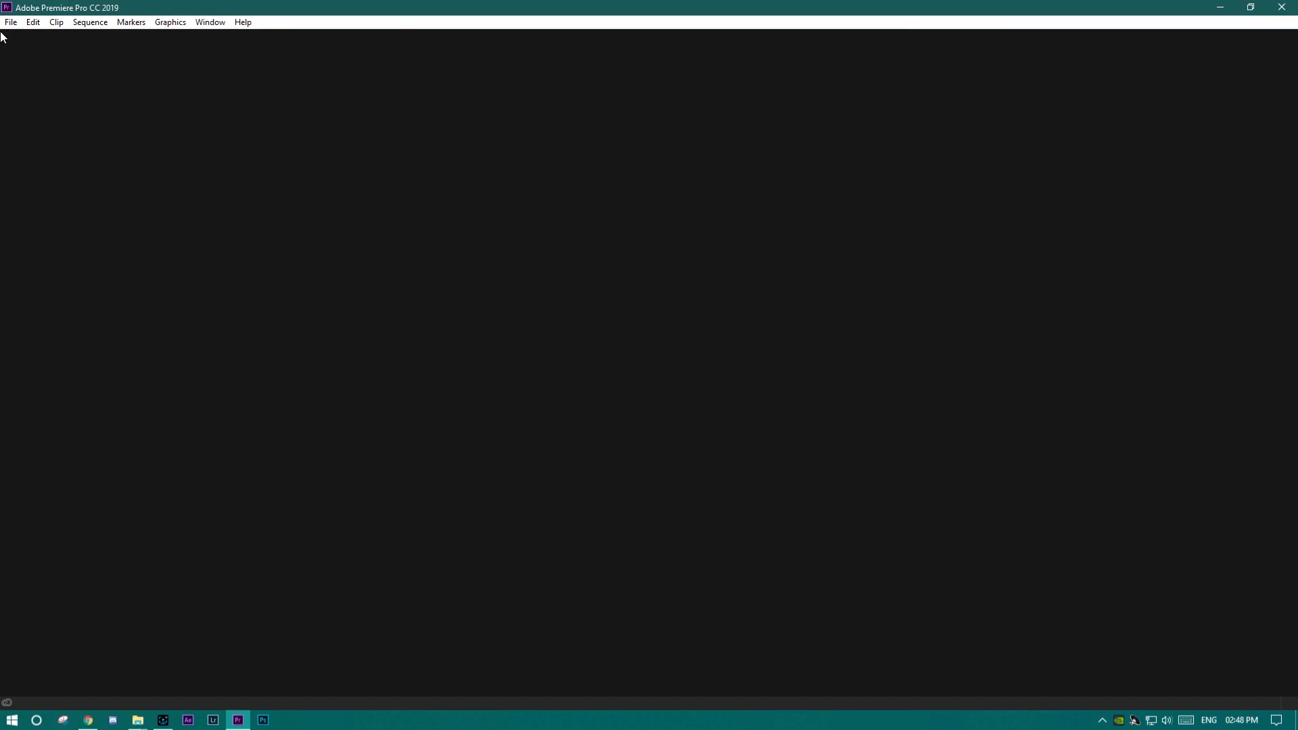
click(11, 22)
mouse_move(107, 39)
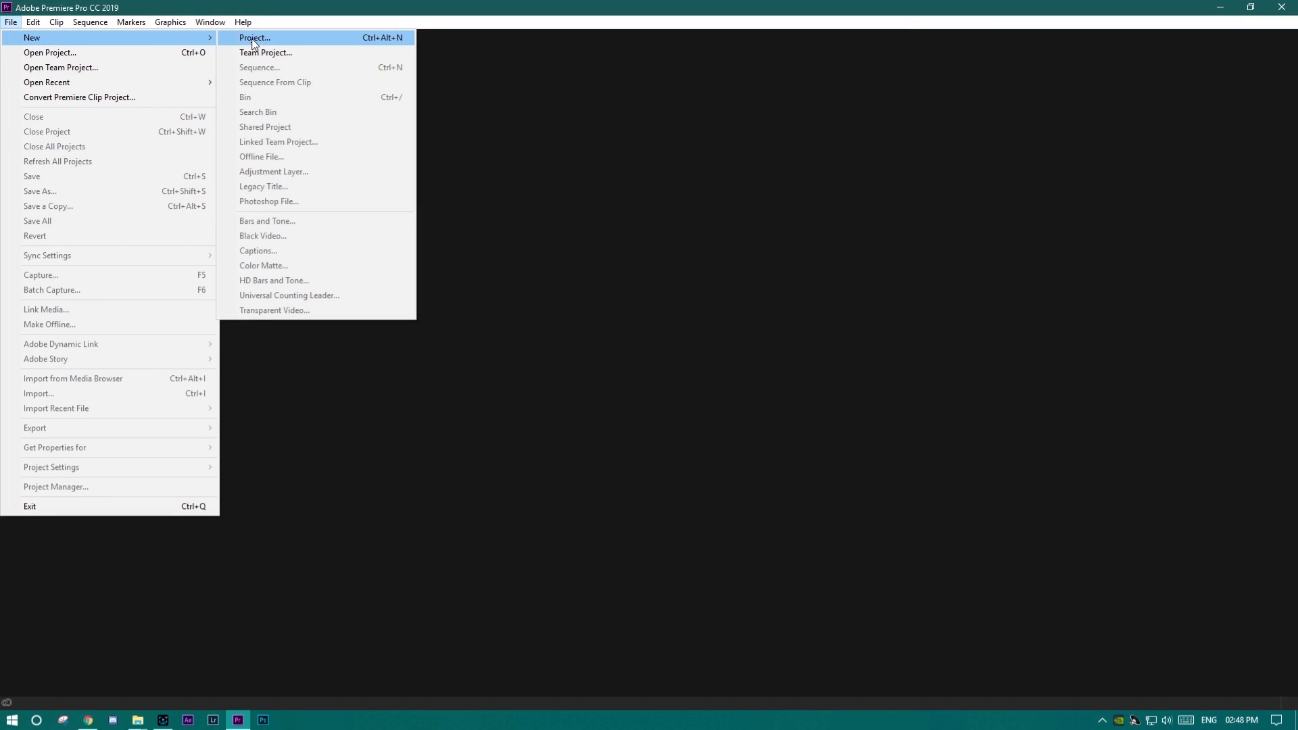
click(254, 37)
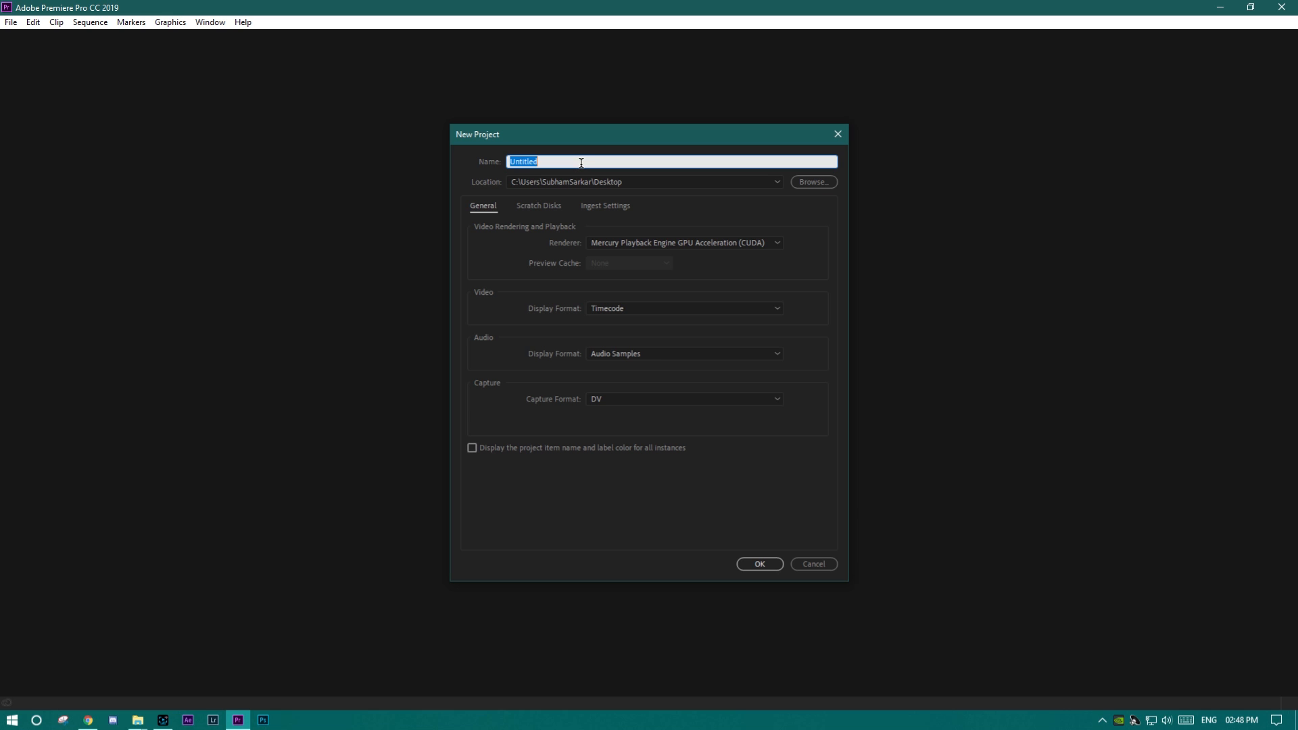
key(BackSpace)
text(tutorial 01)
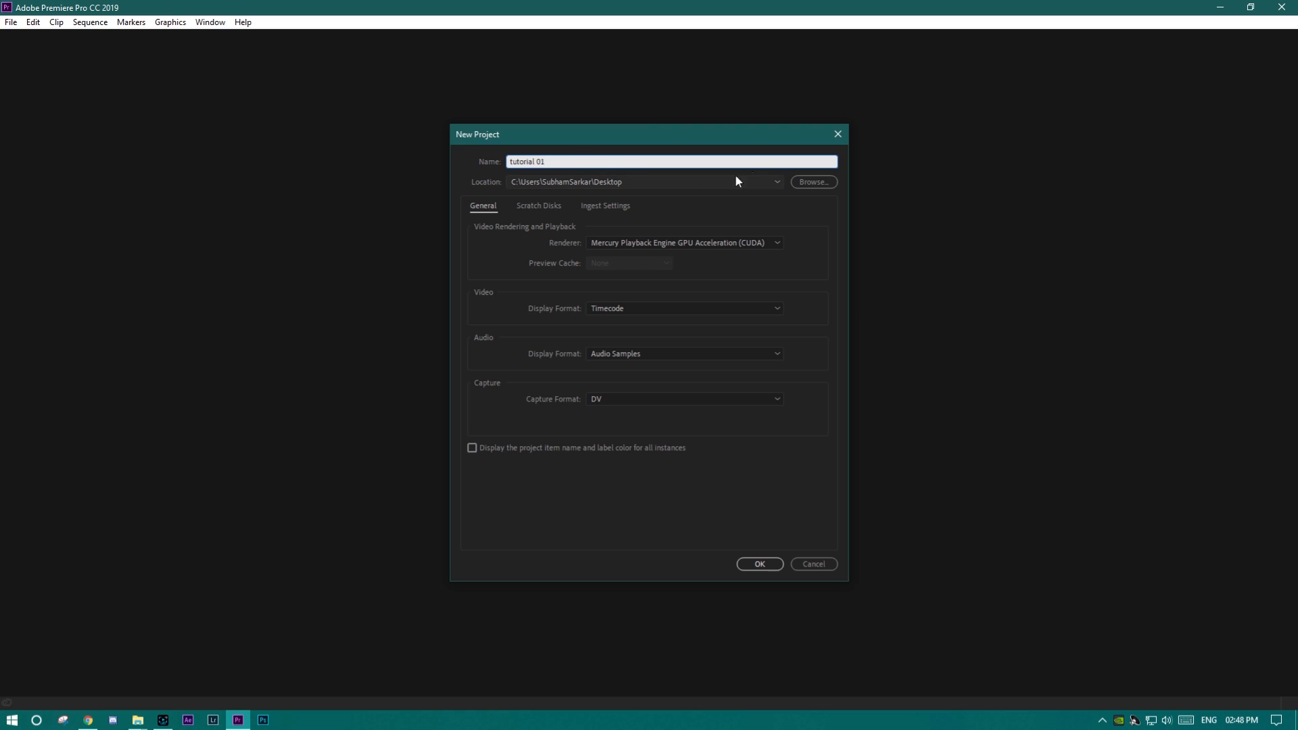
click(760, 566)
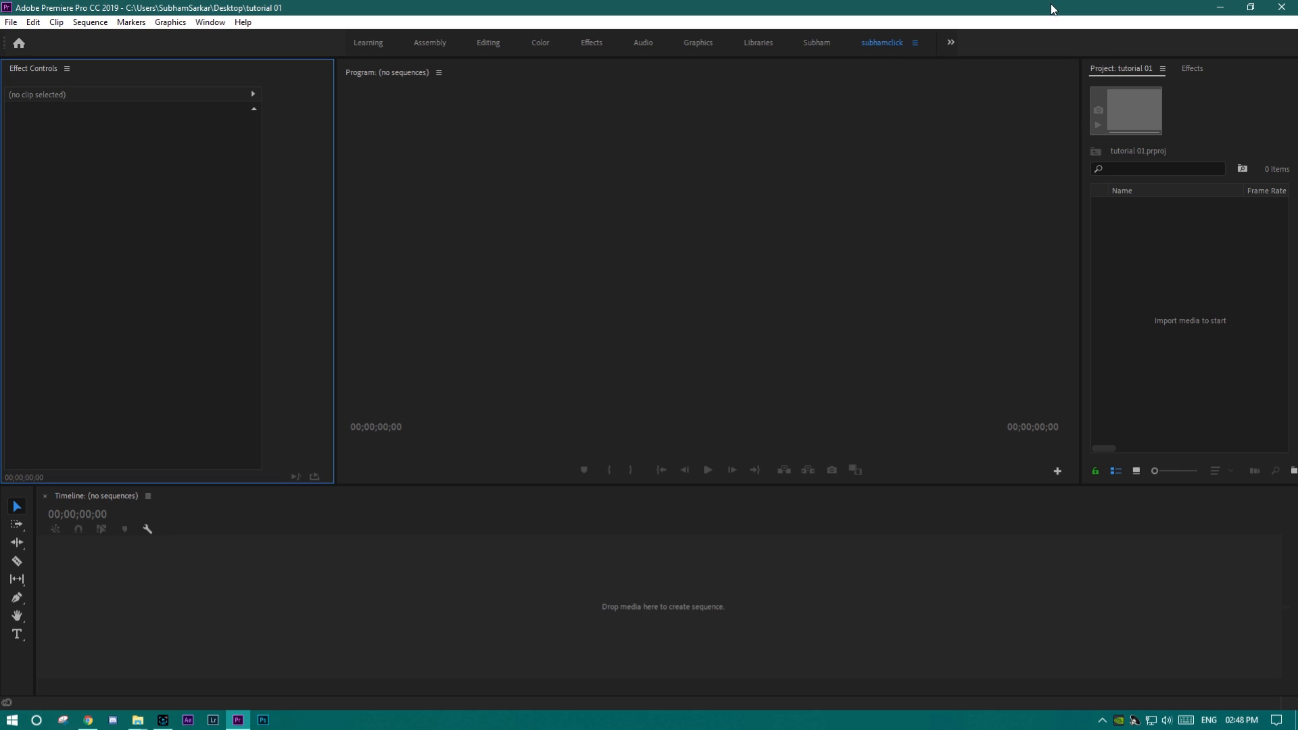
Step: Import the cabin image, the particles video and the YouTube subscribe button video from the desktop into the project
double_click(1138, 9)
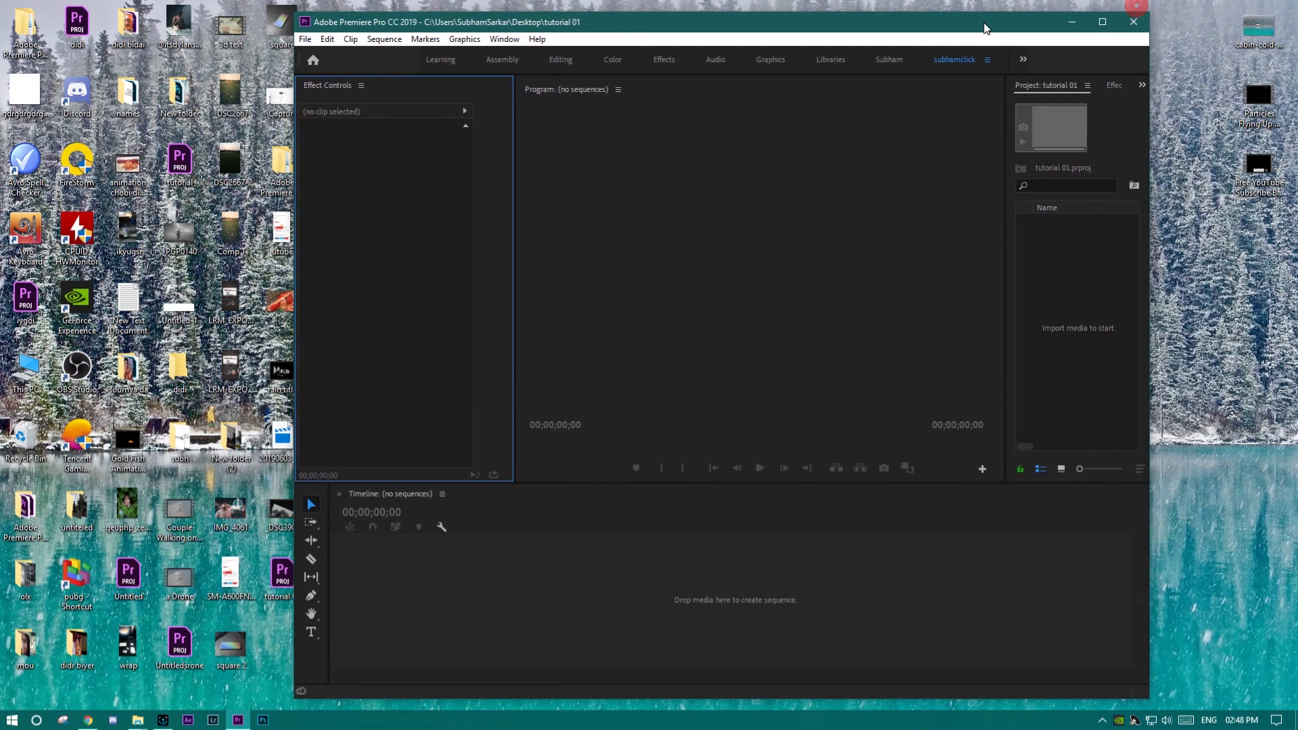
drag(1215, 20, 1247, 254)
drag(1258, 166, 1092, 334)
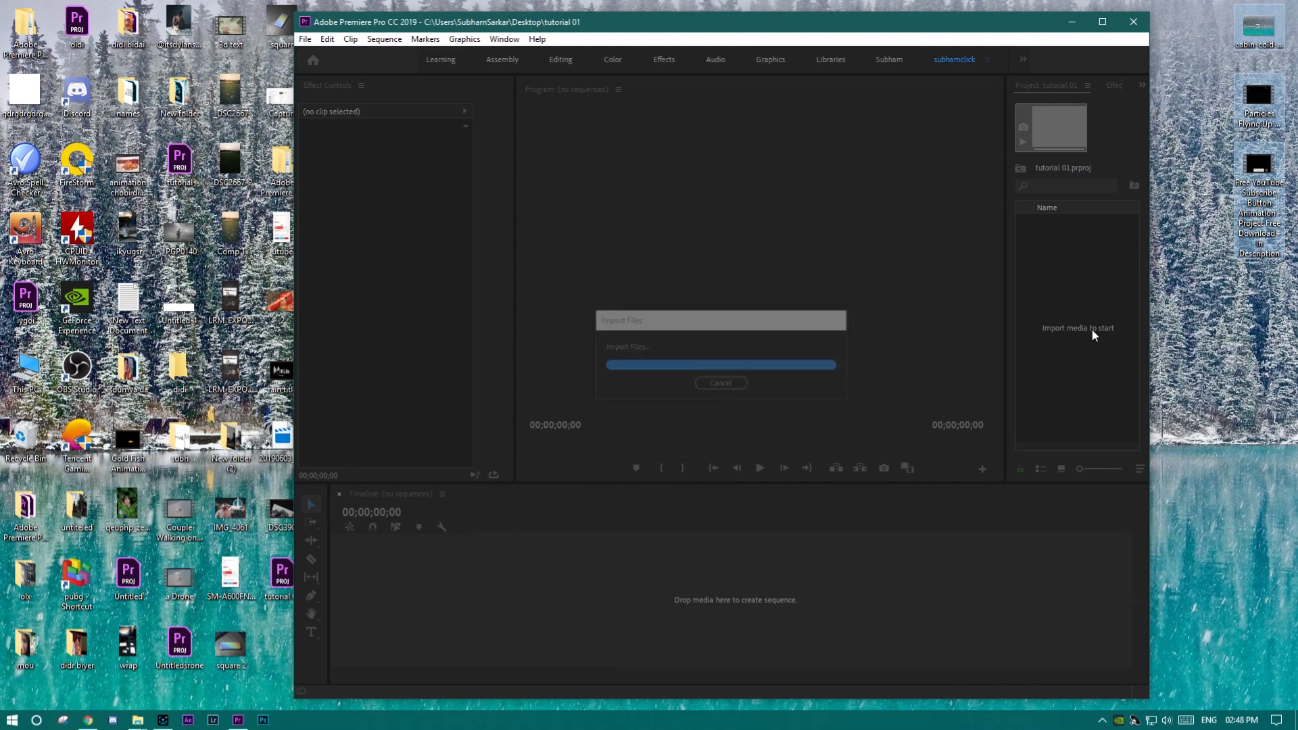
click(1102, 22)
click(1138, 281)
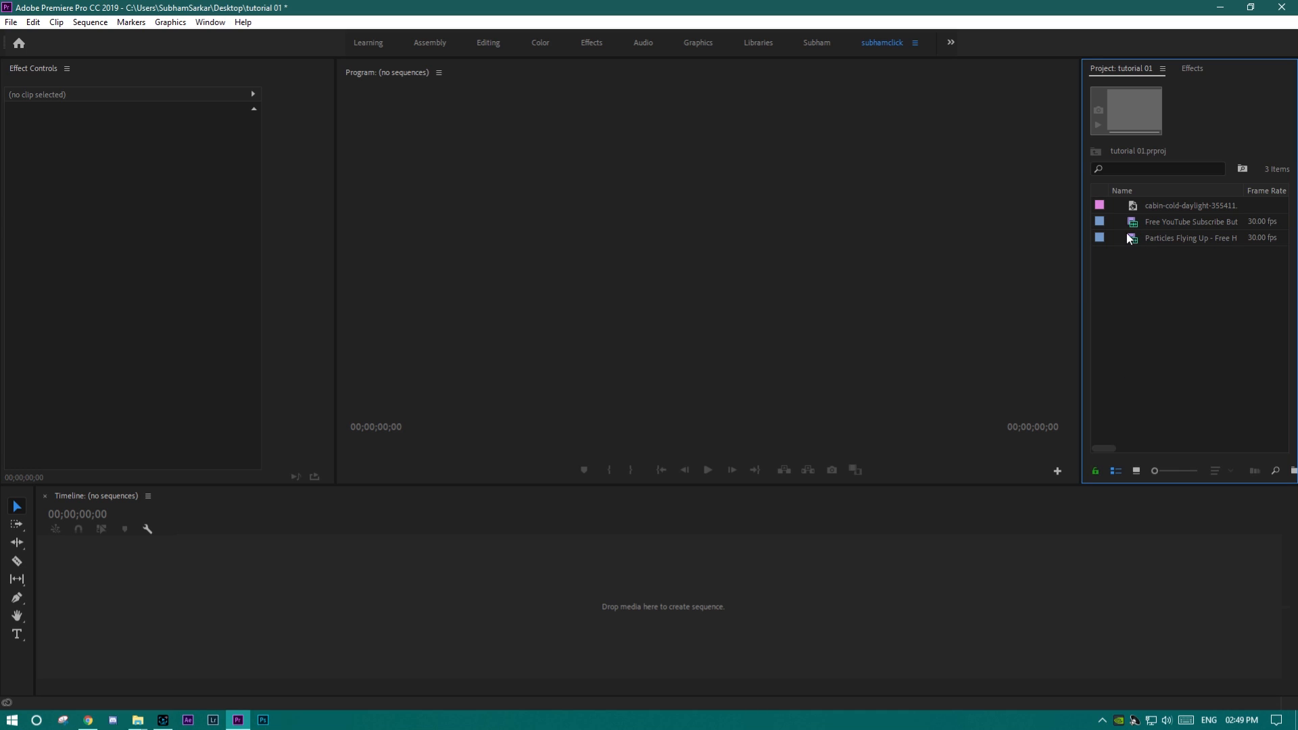
Step: Create a sequence from the cabin-cold-daylight image, with the image on track V1 at the start
click(1129, 207)
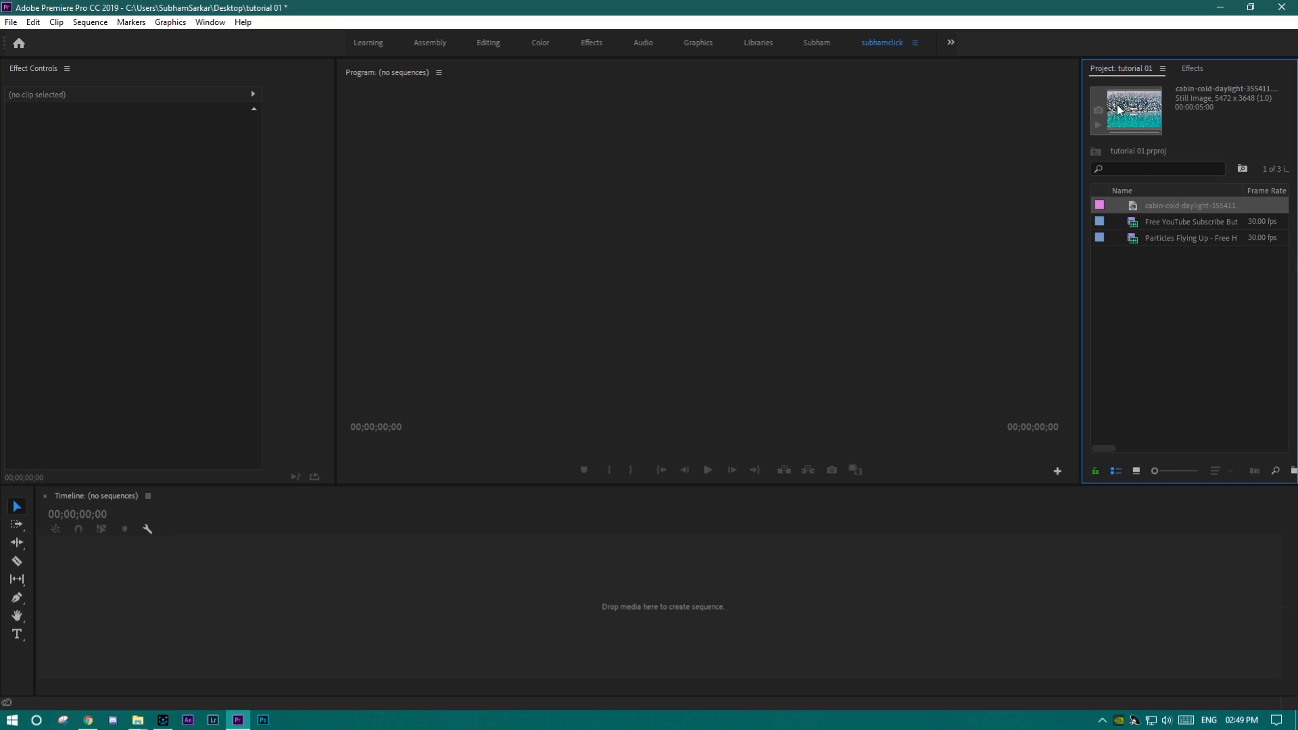
drag(1130, 210, 252, 591)
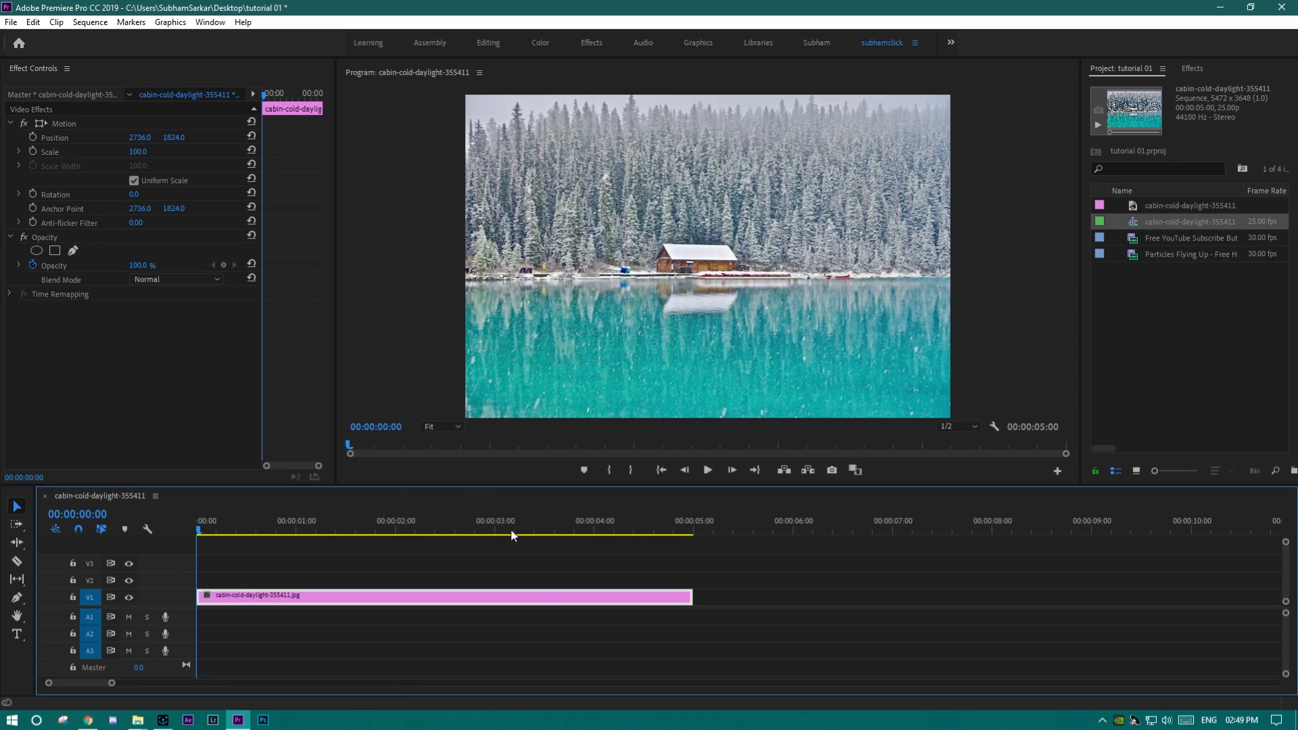
drag(315, 533, 197, 535)
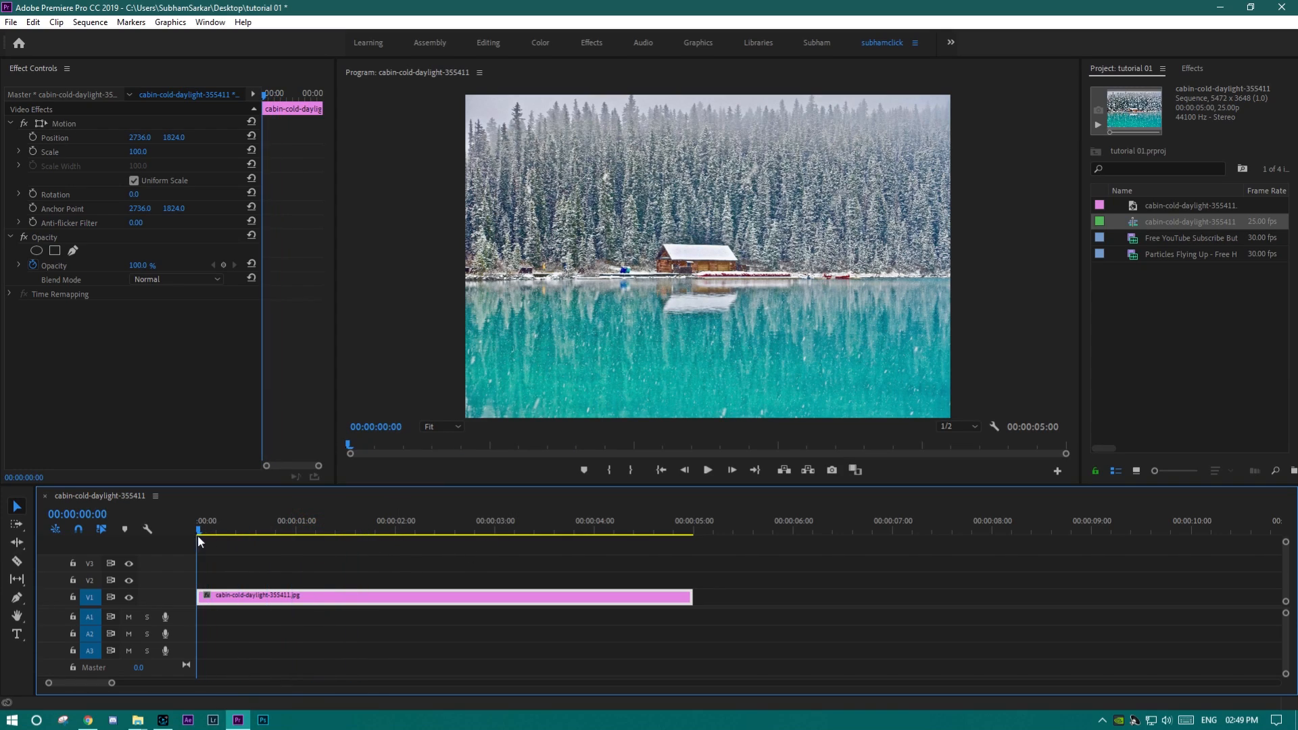
click(1220, 8)
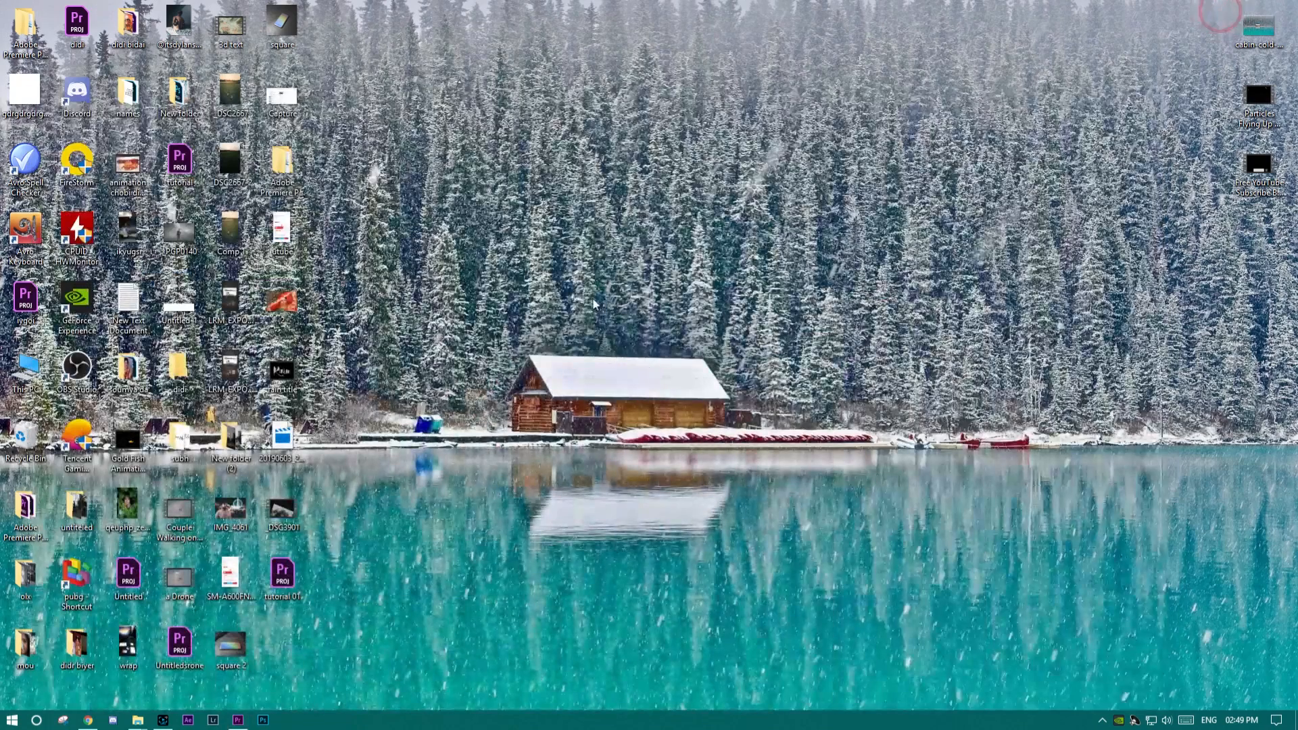
click(237, 720)
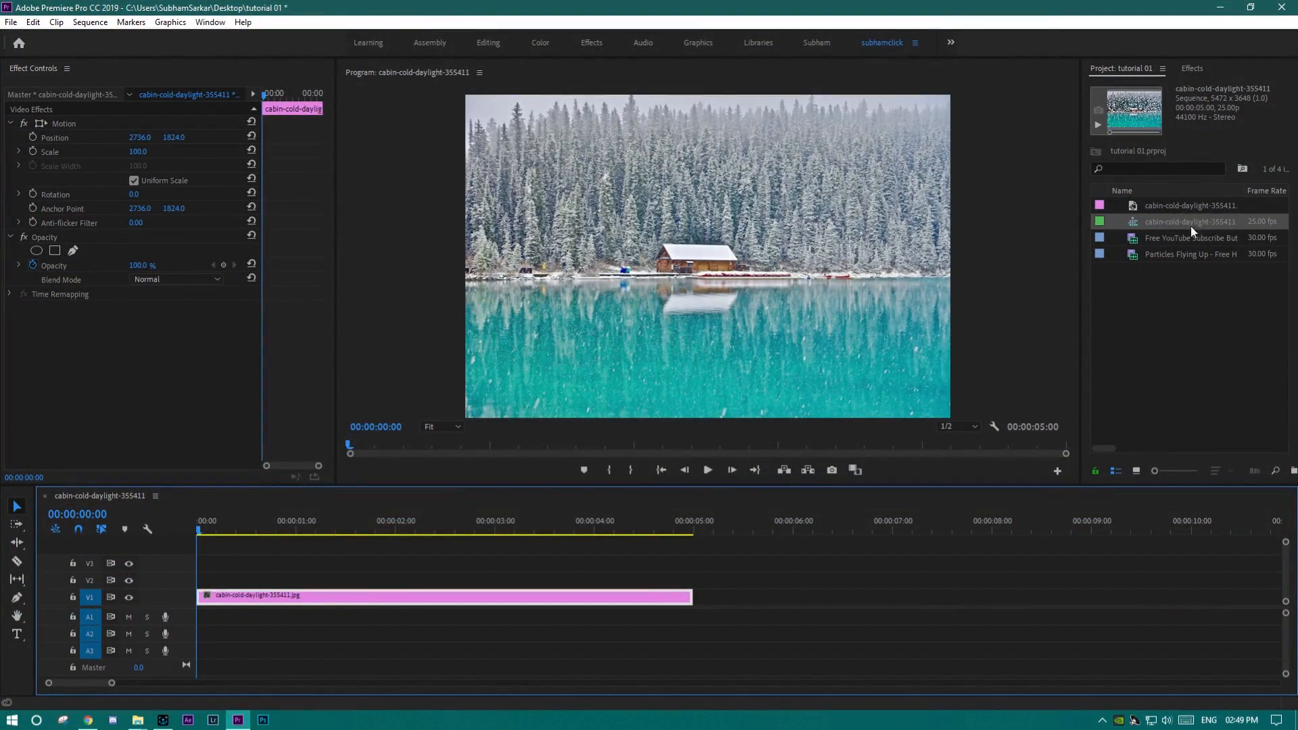
Step: Open the Particles Flying Up clip in an enlarged Source monitor and preview its footage
double_click(1133, 255)
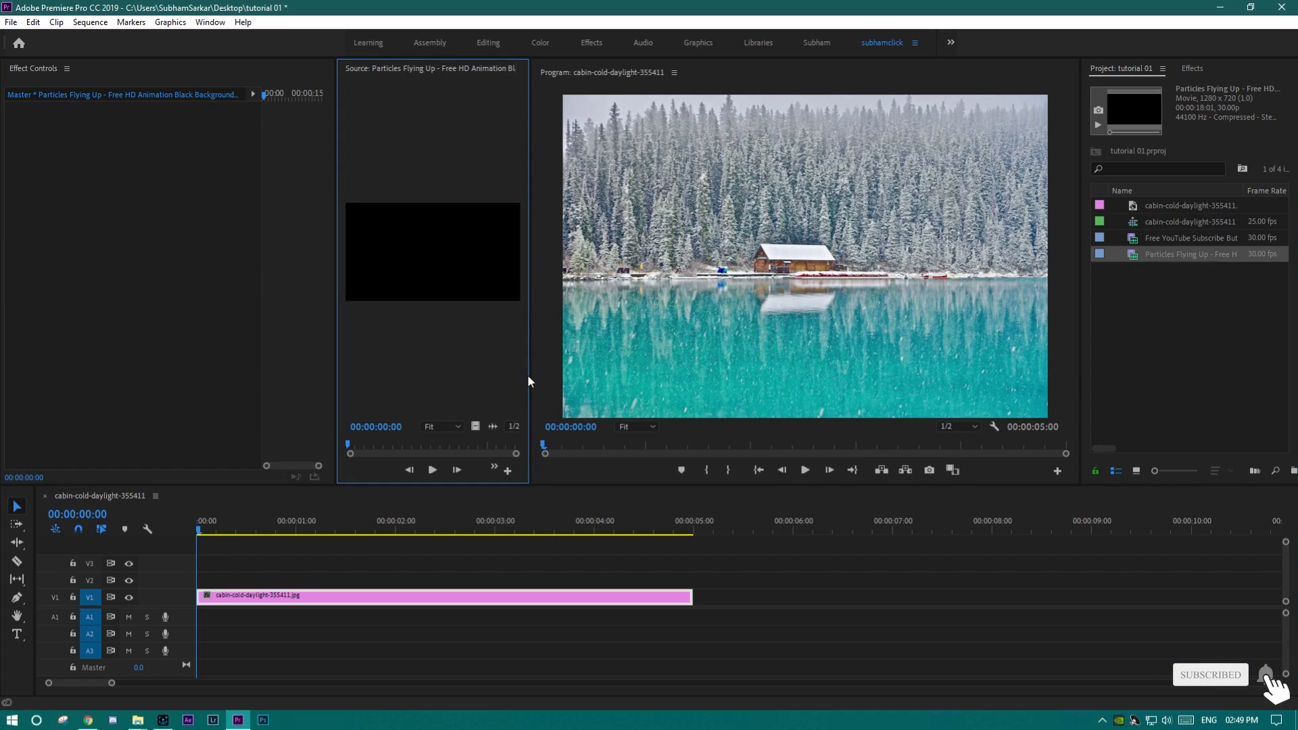
drag(530, 376, 716, 372)
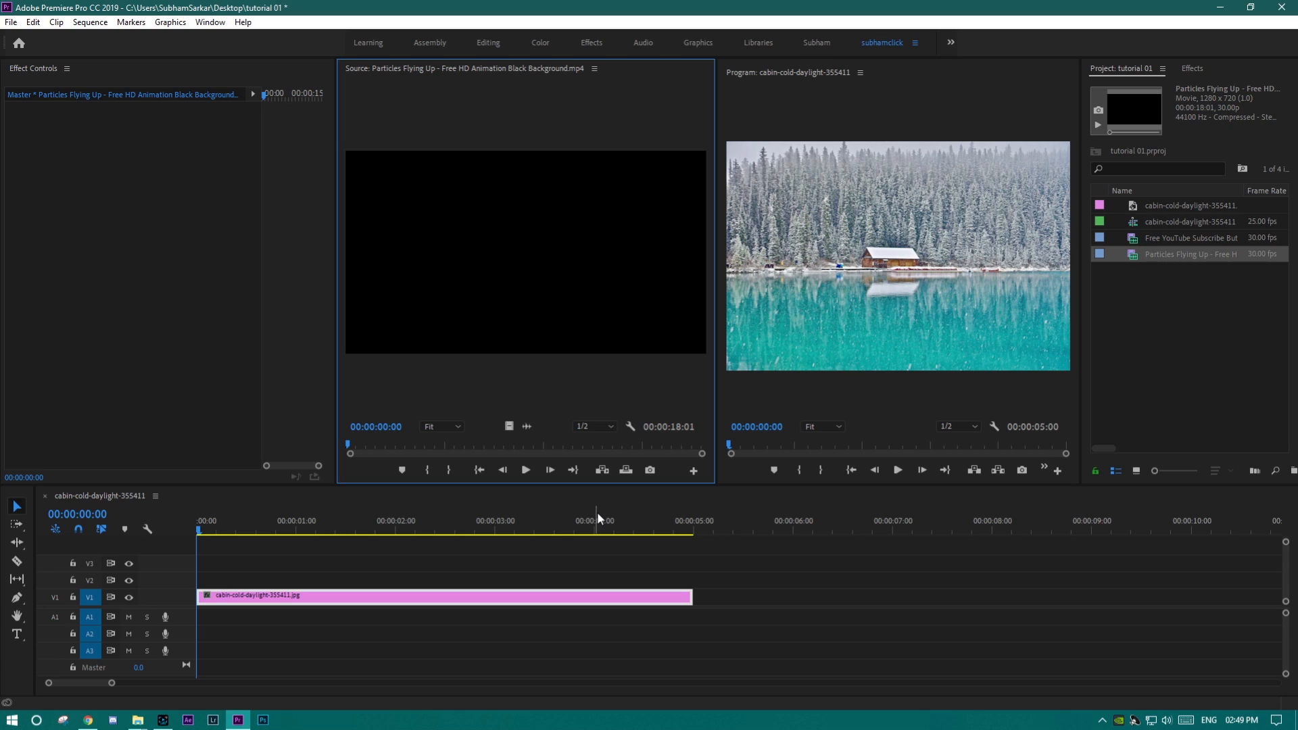
click(524, 474)
drag(420, 444, 480, 446)
drag(716, 382, 600, 393)
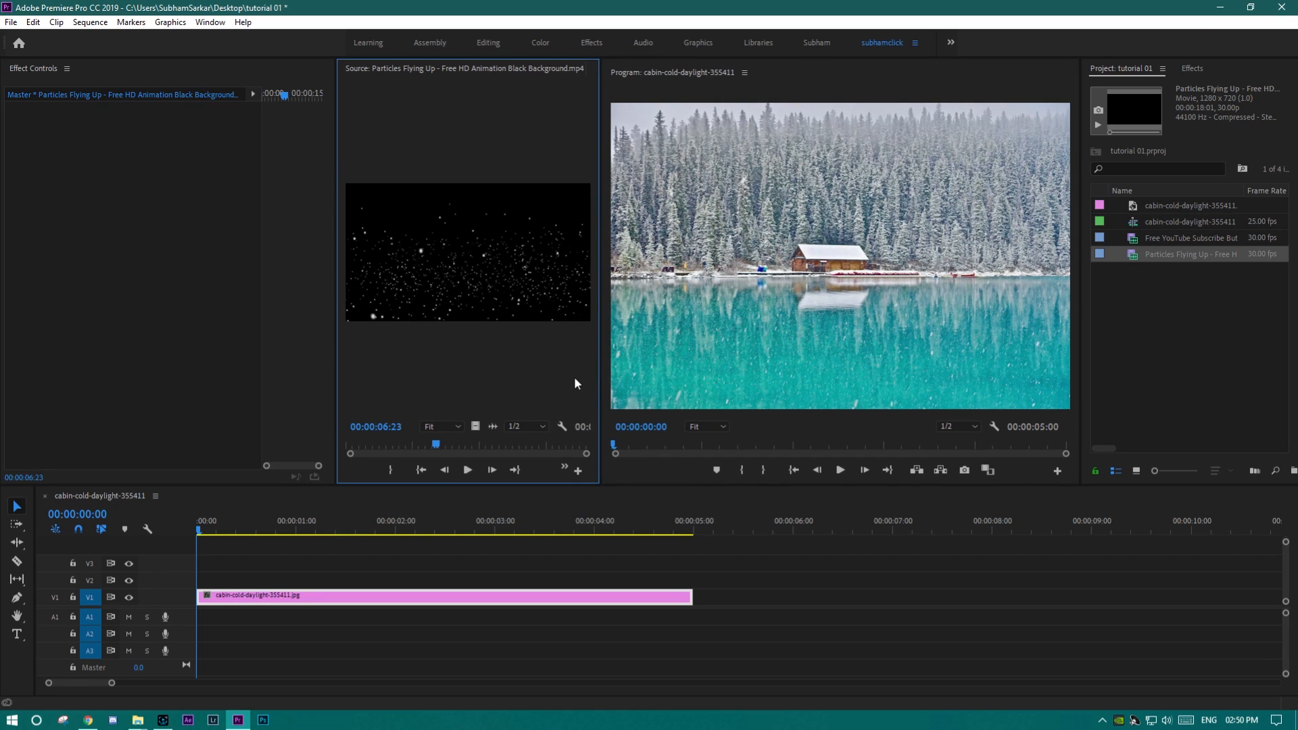
drag(601, 379, 760, 379)
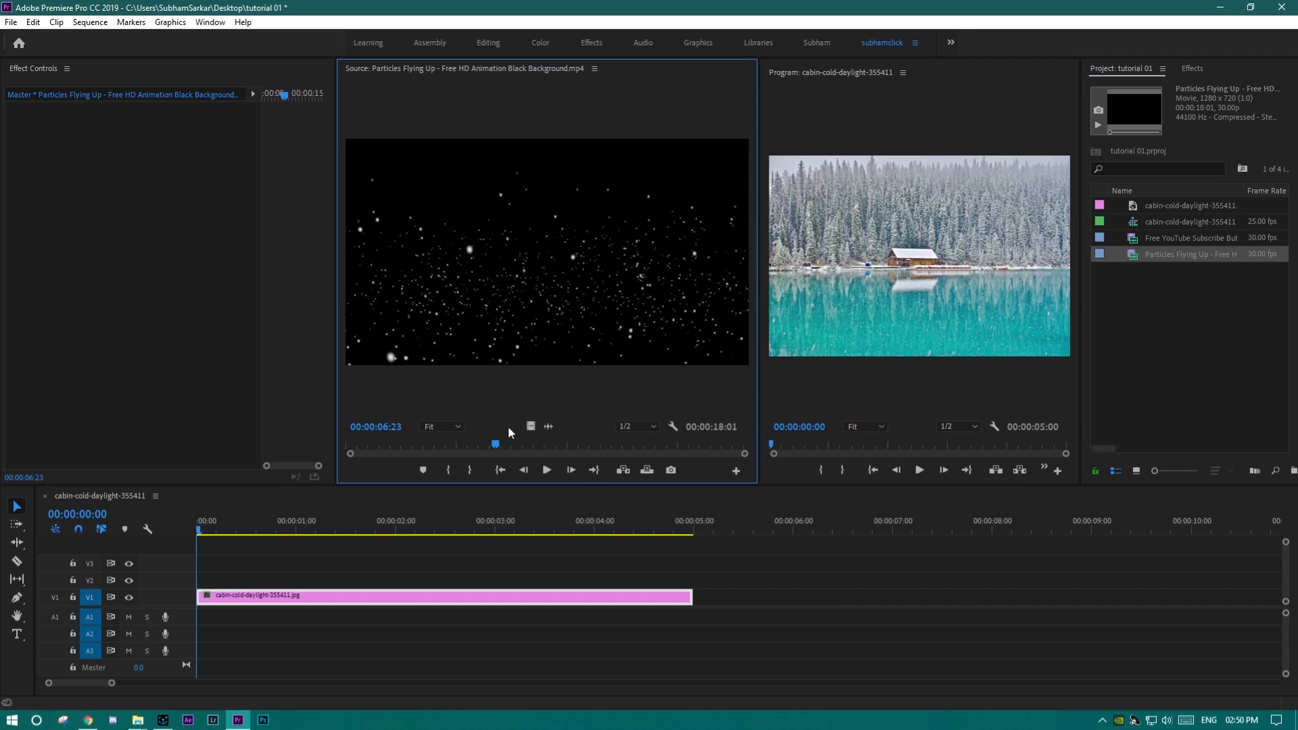
Step: Mark the particles clip's in point at 00:00:05:09 and its out point at 00:00:13:16
mouse_move(489, 443)
mouse_down()
mouse_move(354, 449)
mouse_move(690, 446)
mouse_move(418, 457)
mouse_move(465, 451)
mouse_up()
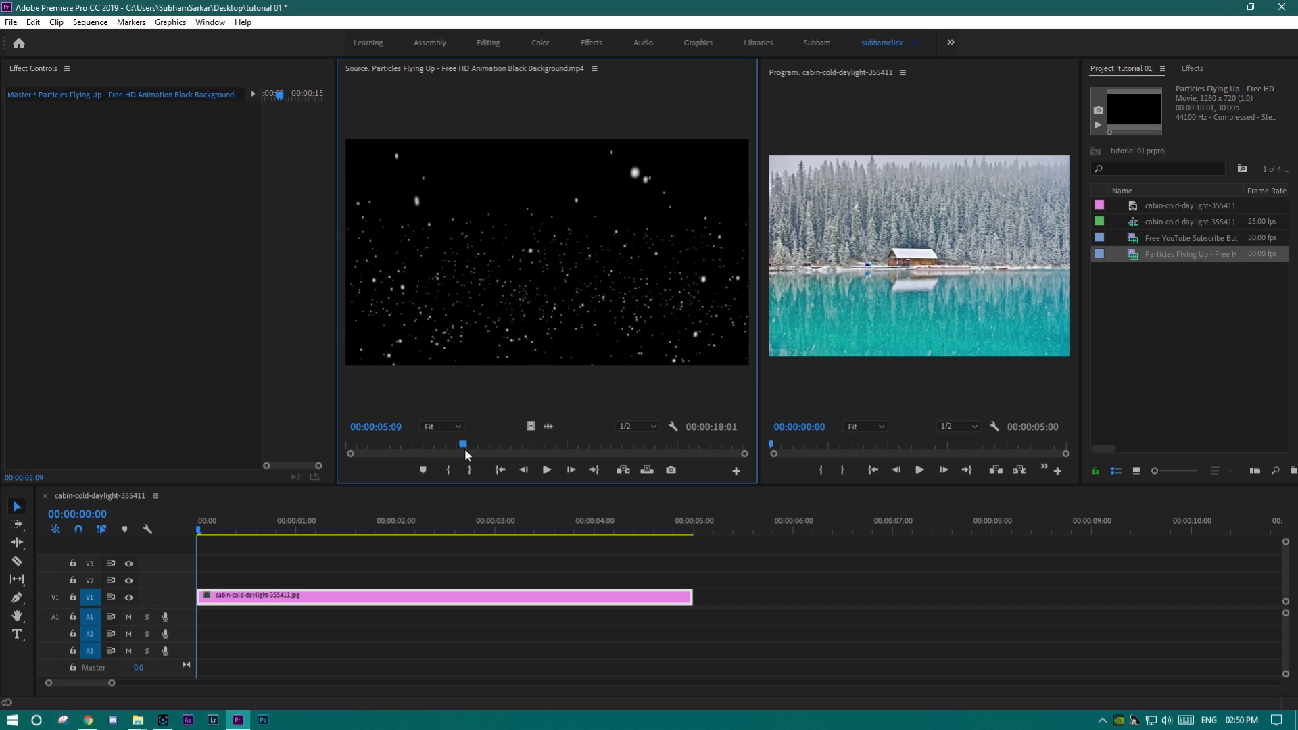
key(i)
mouse_move(464, 448)
mouse_down()
mouse_move(710, 438)
mouse_move(645, 437)
mouse_up()
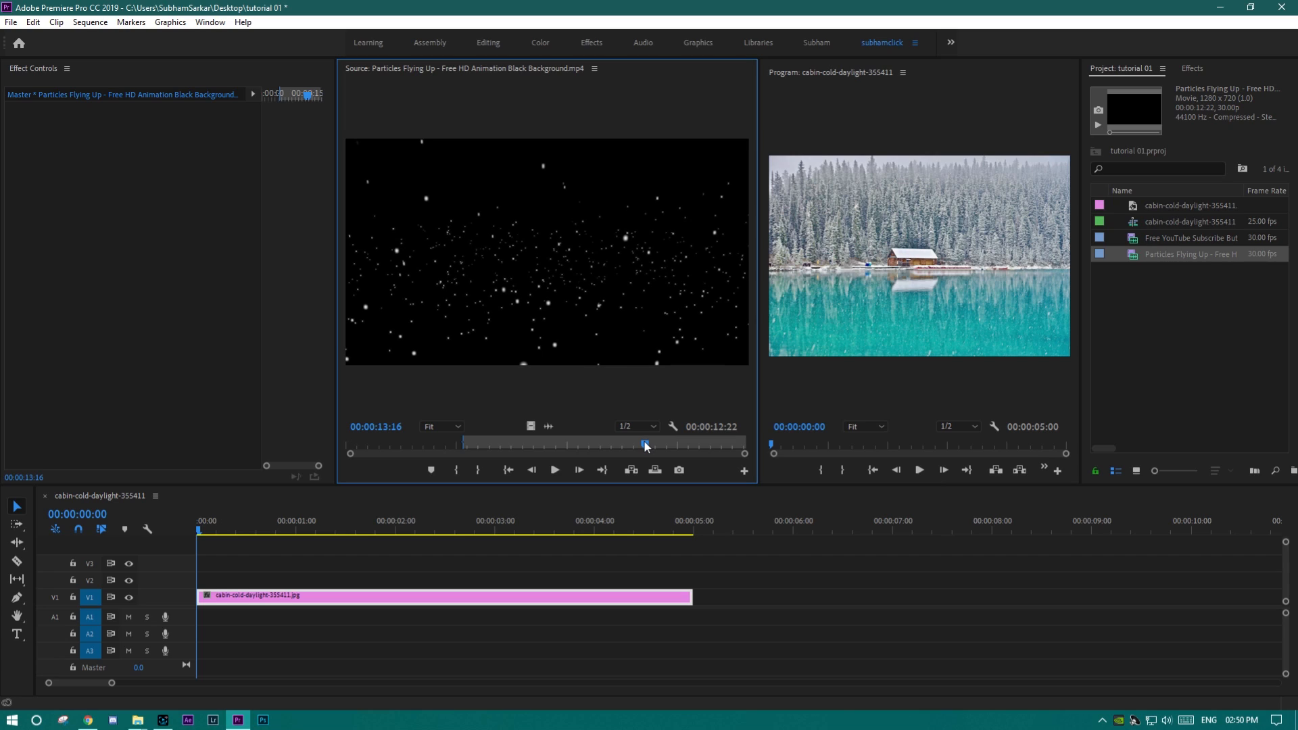
key(o)
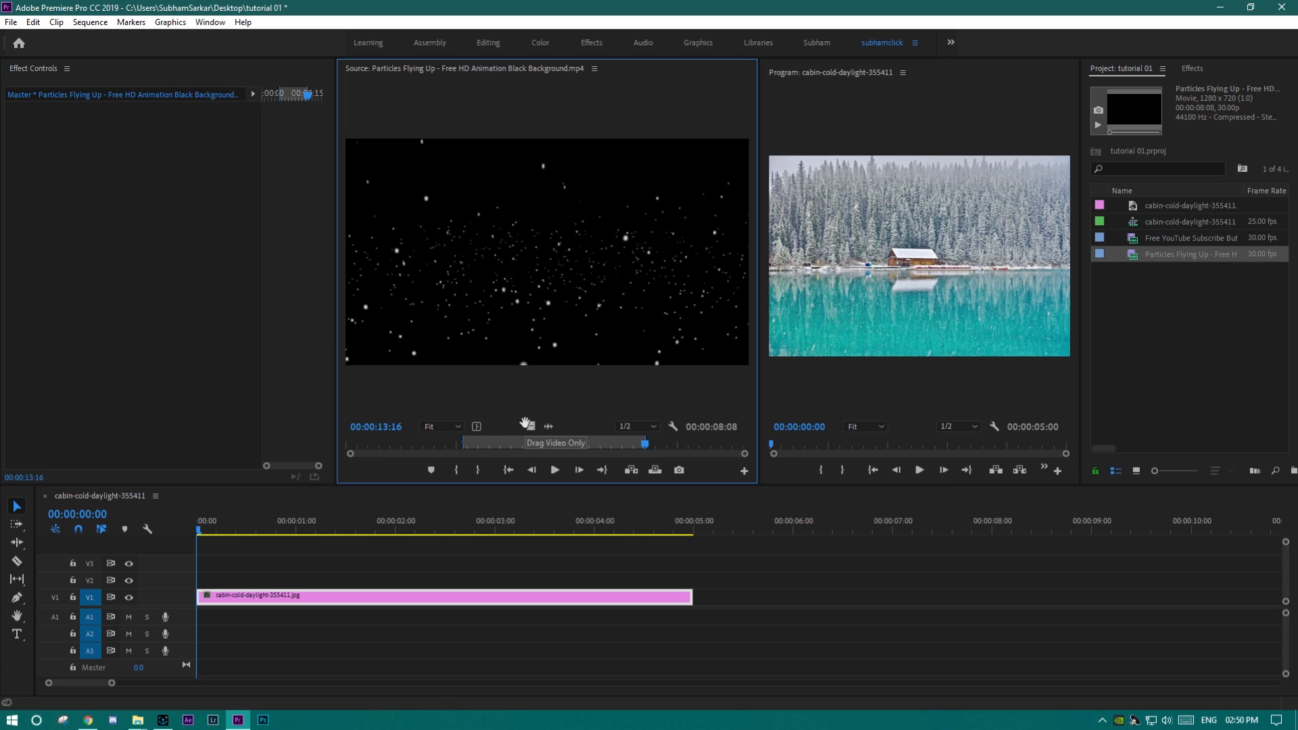
Step: Place only the video of the marked particles clip on V2 at the start and extend the cabin image to match its end
drag(526, 424, 199, 589)
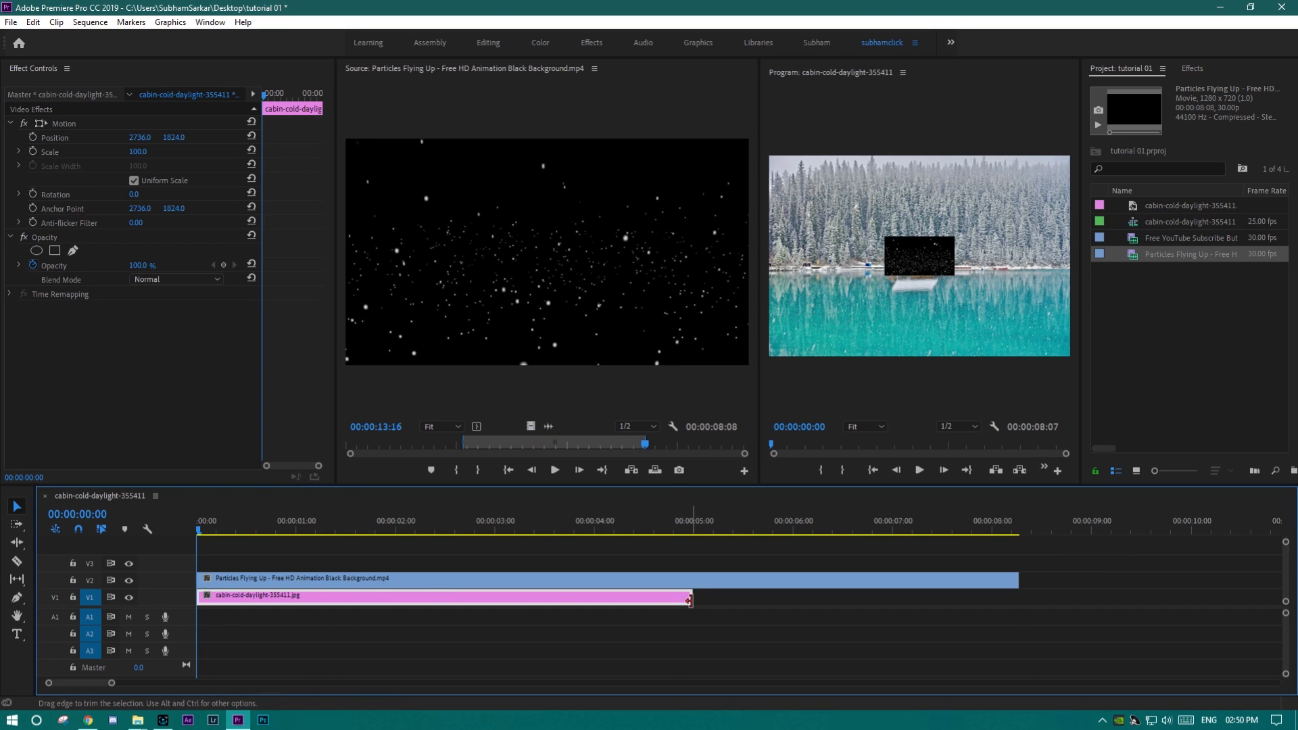
drag(692, 599, 1013, 592)
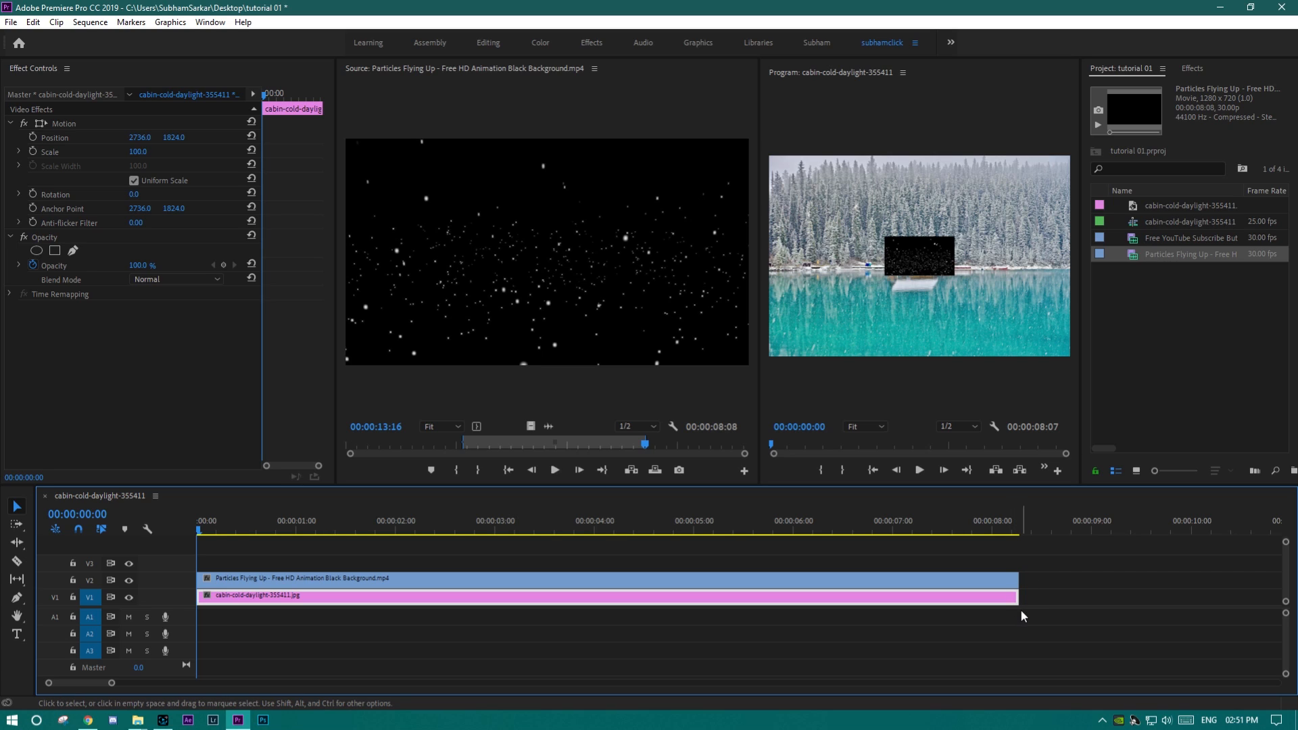
Step: Close the Source monitor and enlarge the Program monitor to fill the freed space
right_click(511, 72)
click(548, 78)
drag(760, 211, 330, 259)
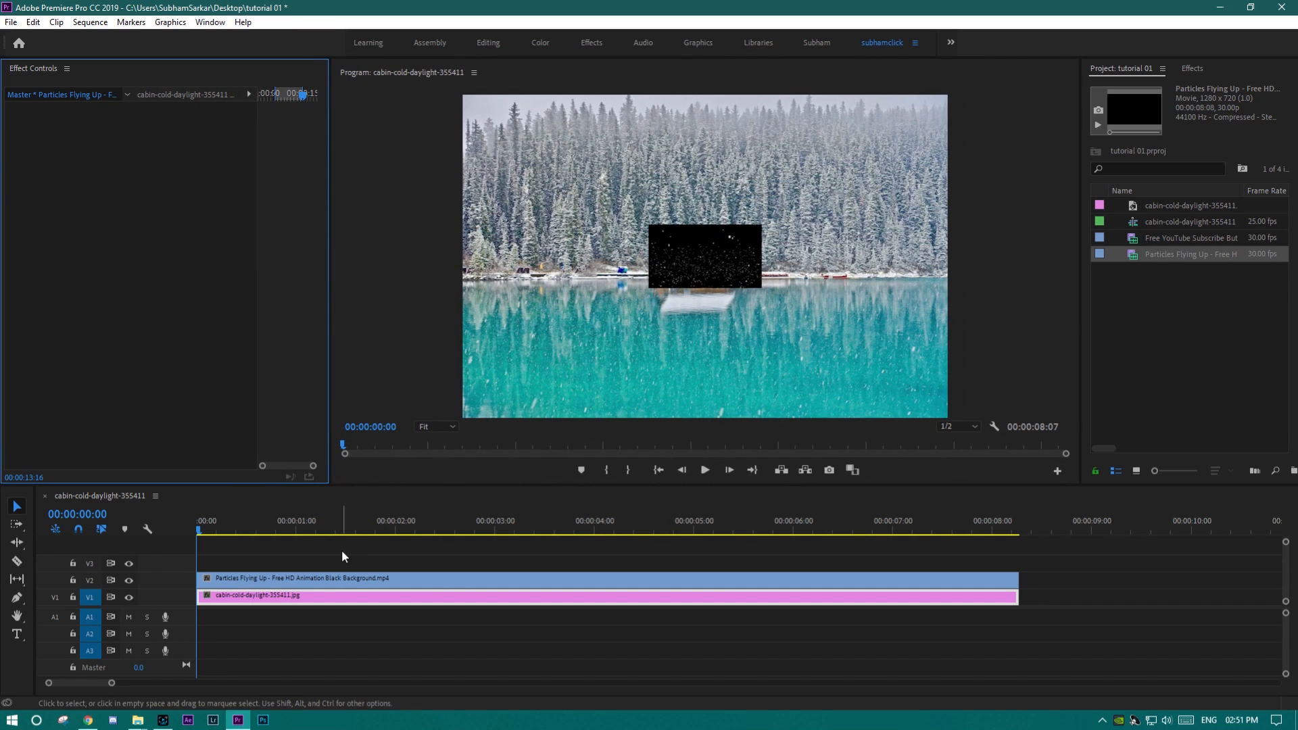
Step: Scale the particles clip on V2 to 509 so it fills the frame, and scrub through it
click(296, 577)
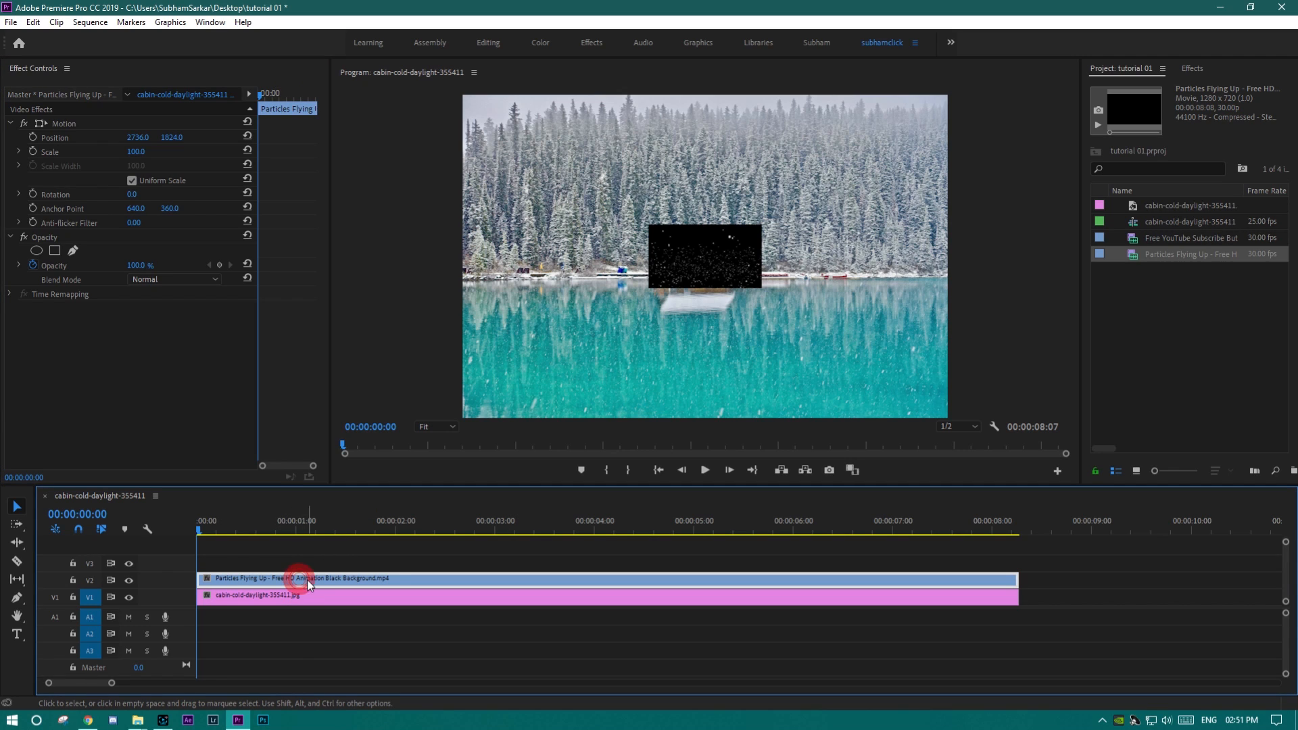
drag(135, 153, 413, 153)
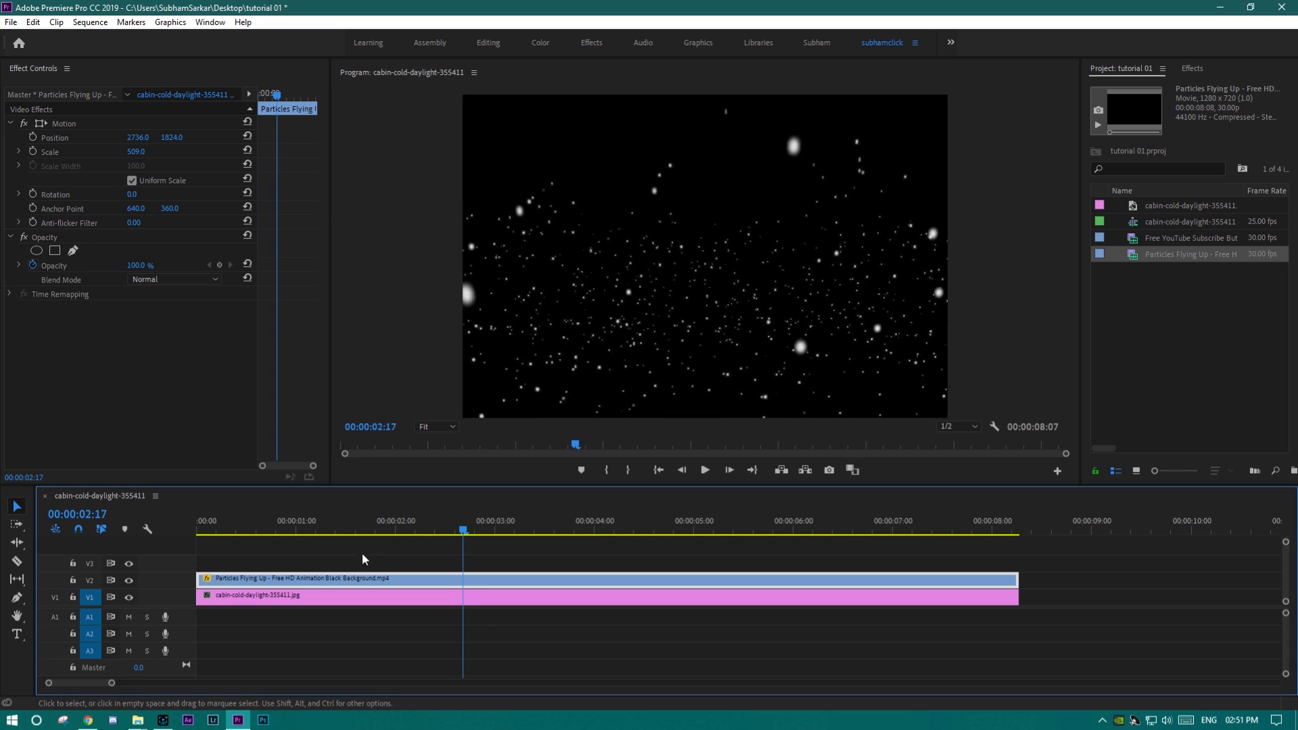
drag(345, 531, 639, 534)
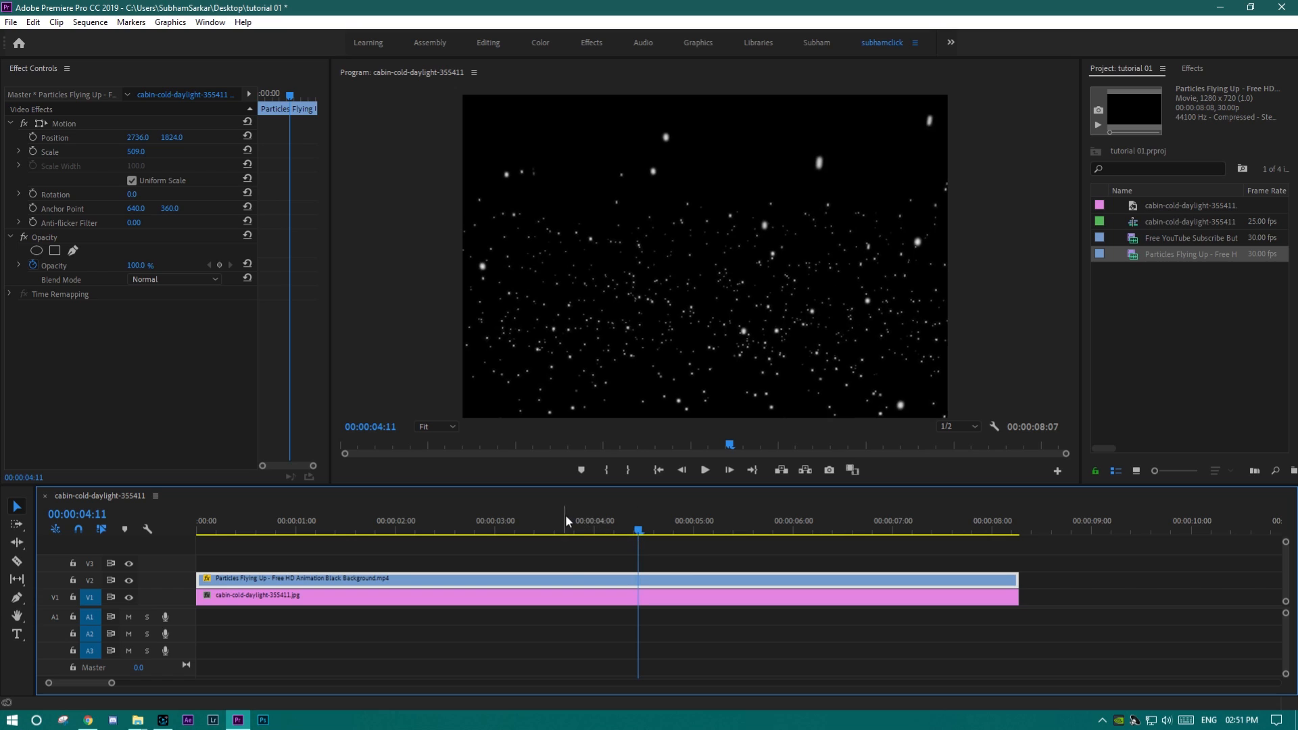
Step: Rotate the particles clip by 180° and scrub back through the sequence to check the falling motion
click(132, 196)
text(180)
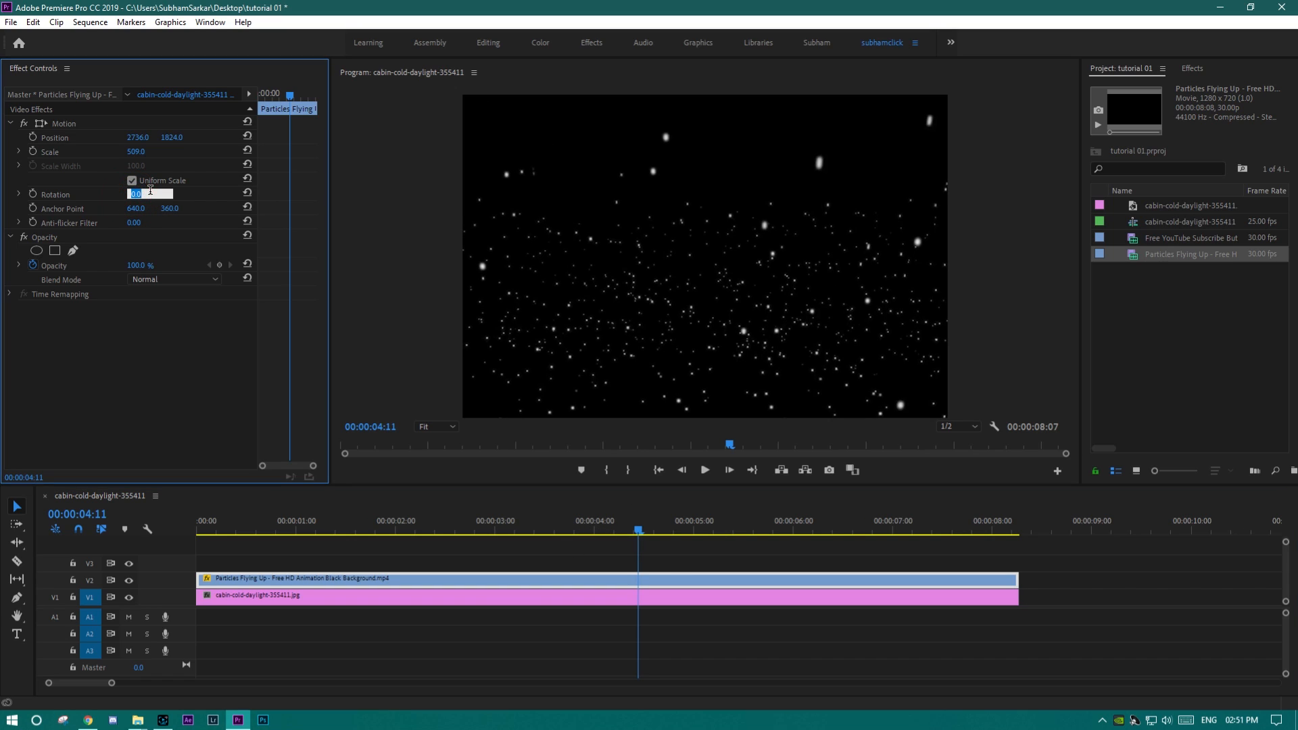
click(108, 412)
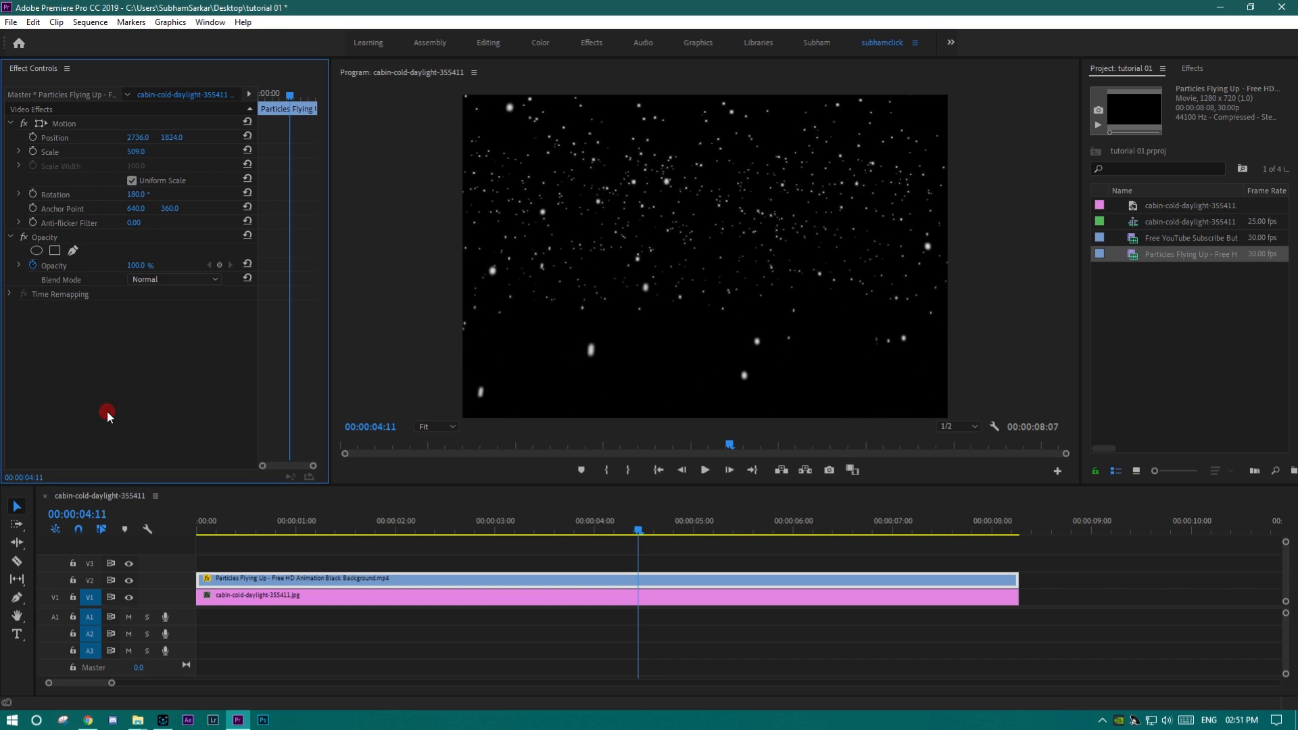
drag(524, 532, 217, 531)
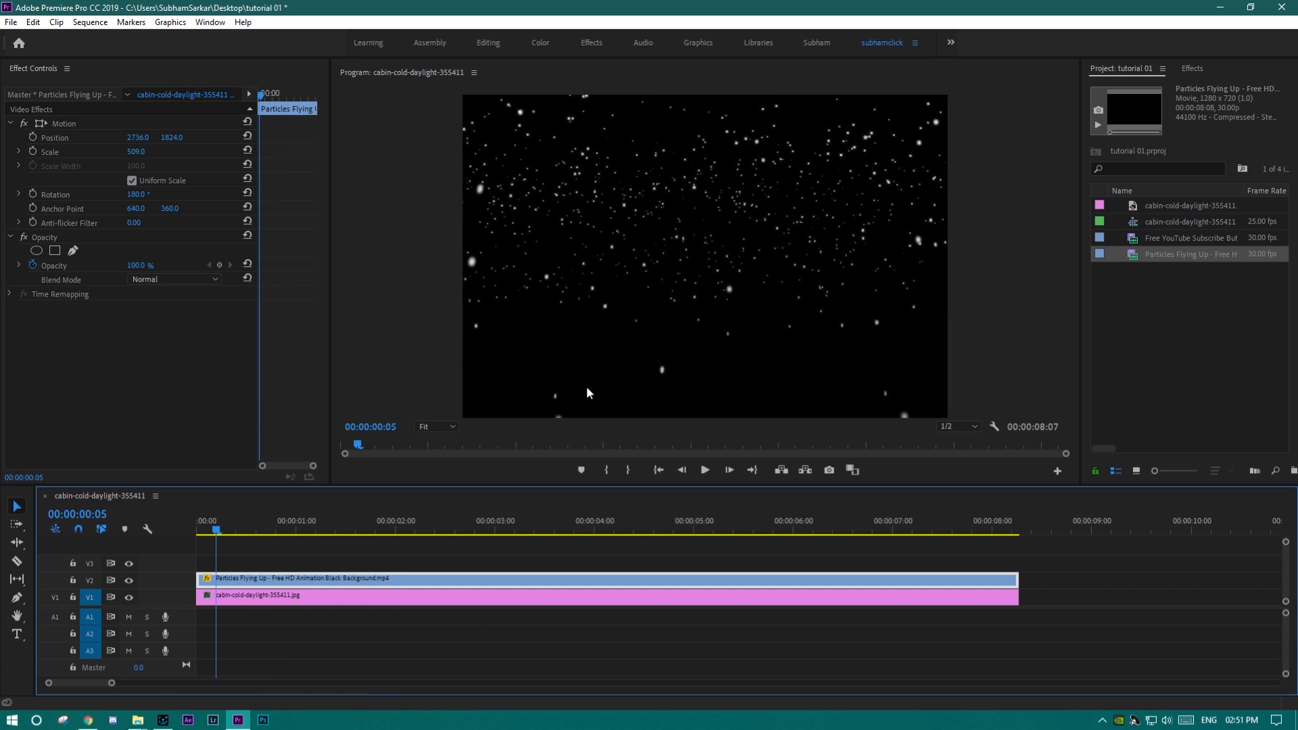
Step: Turn track V2's output off and back on to check the cabin image beneath the particles
click(128, 565)
click(129, 579)
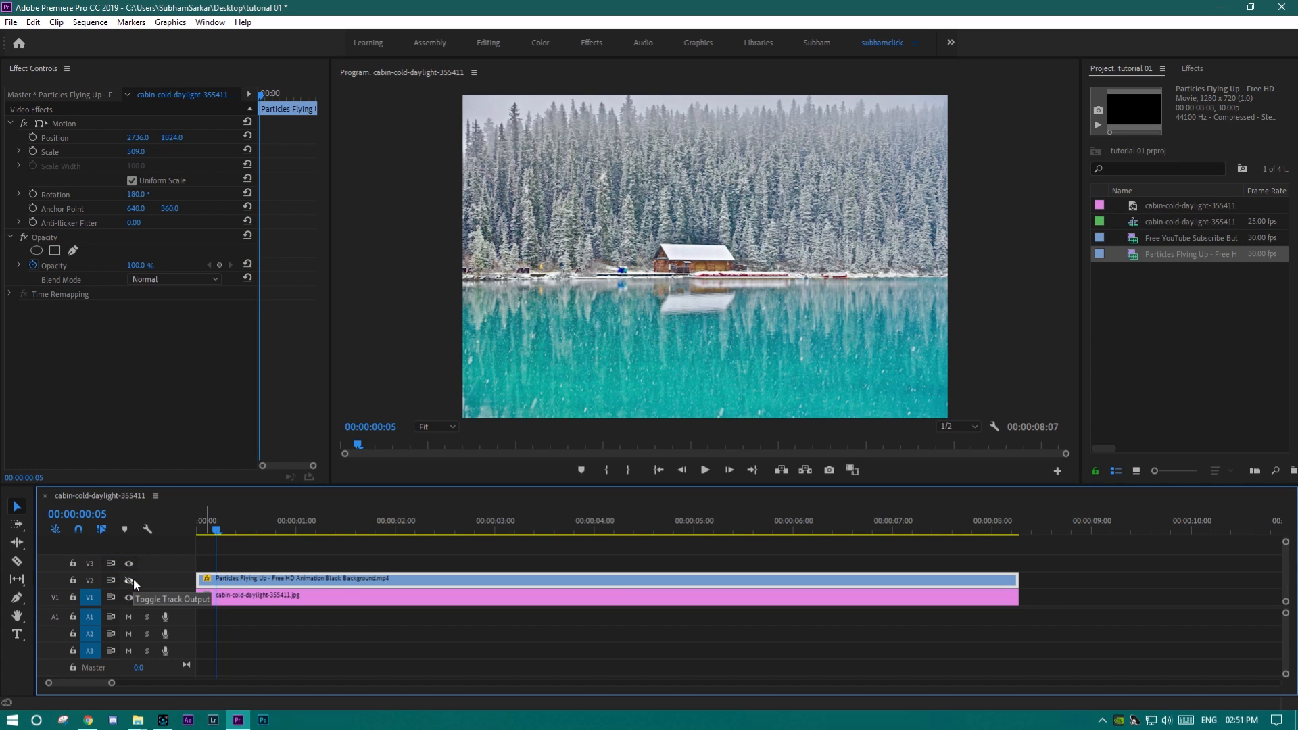
click(129, 579)
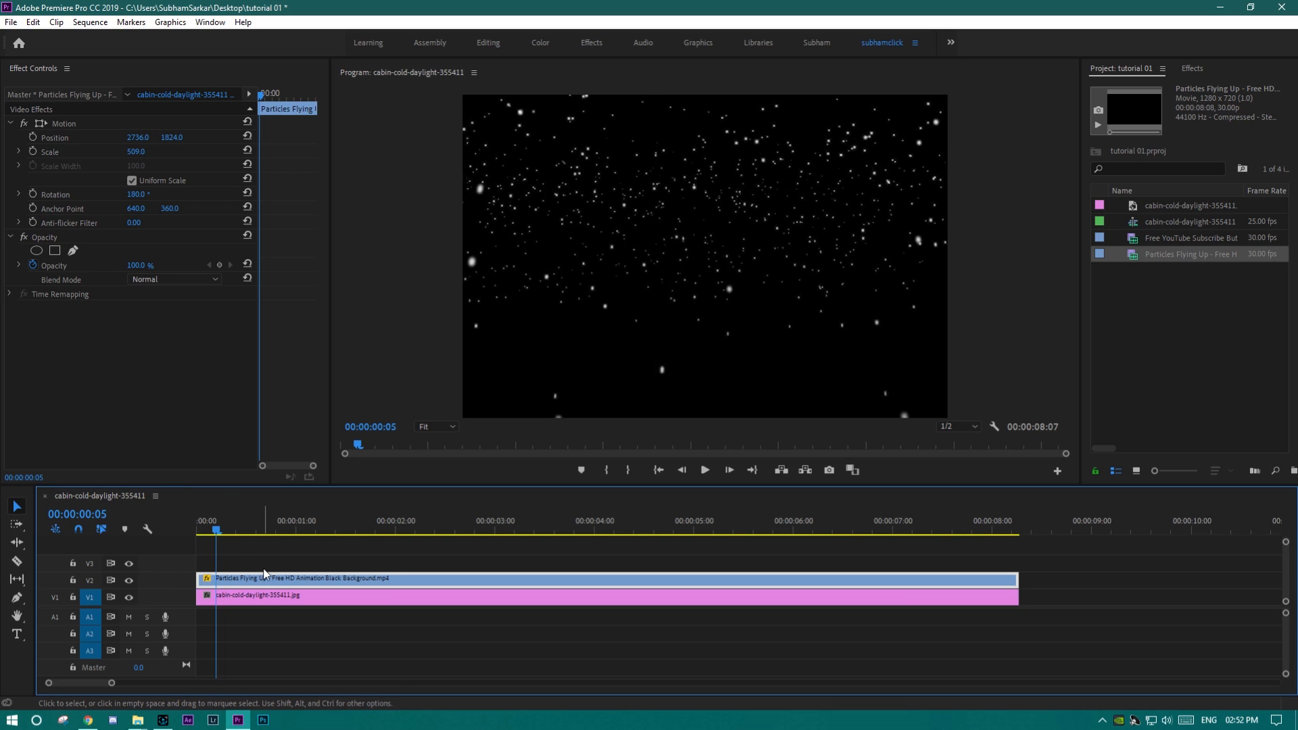
Step: Set the particles clip's blend mode to Screen and play the sequence from near the start
click(276, 580)
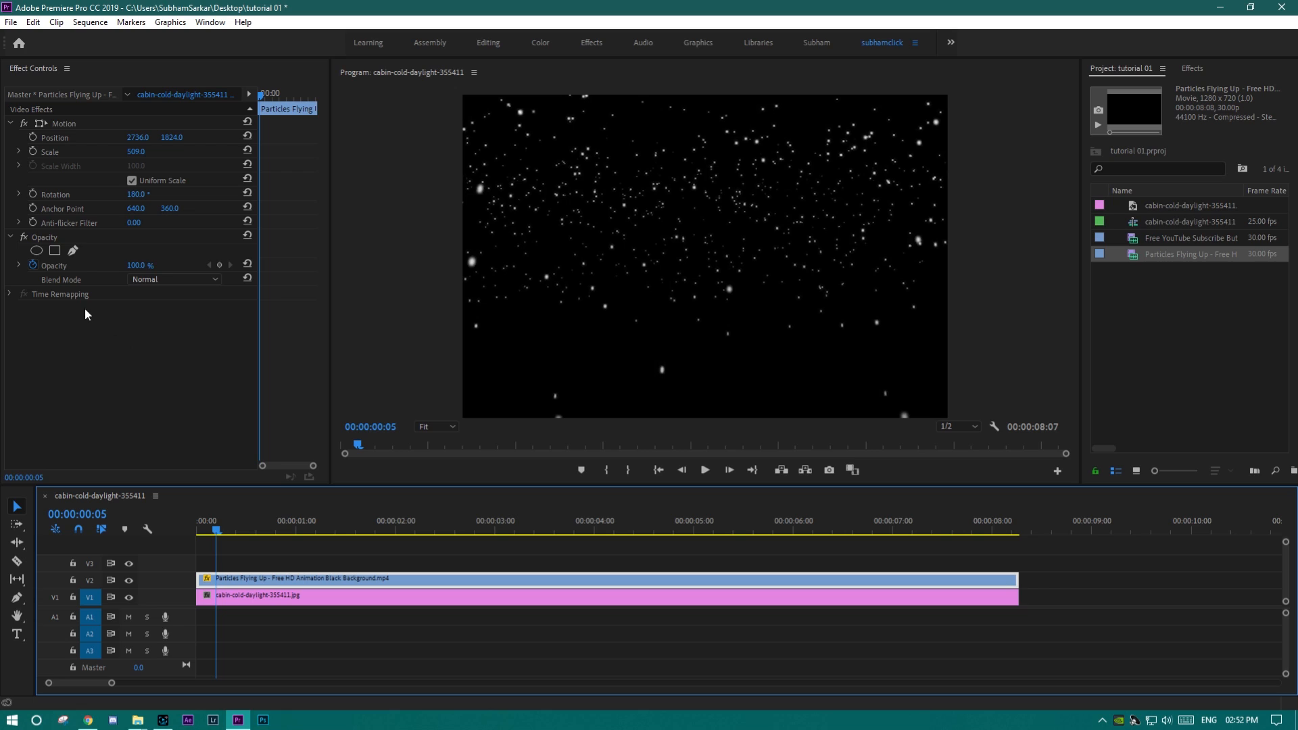
click(177, 279)
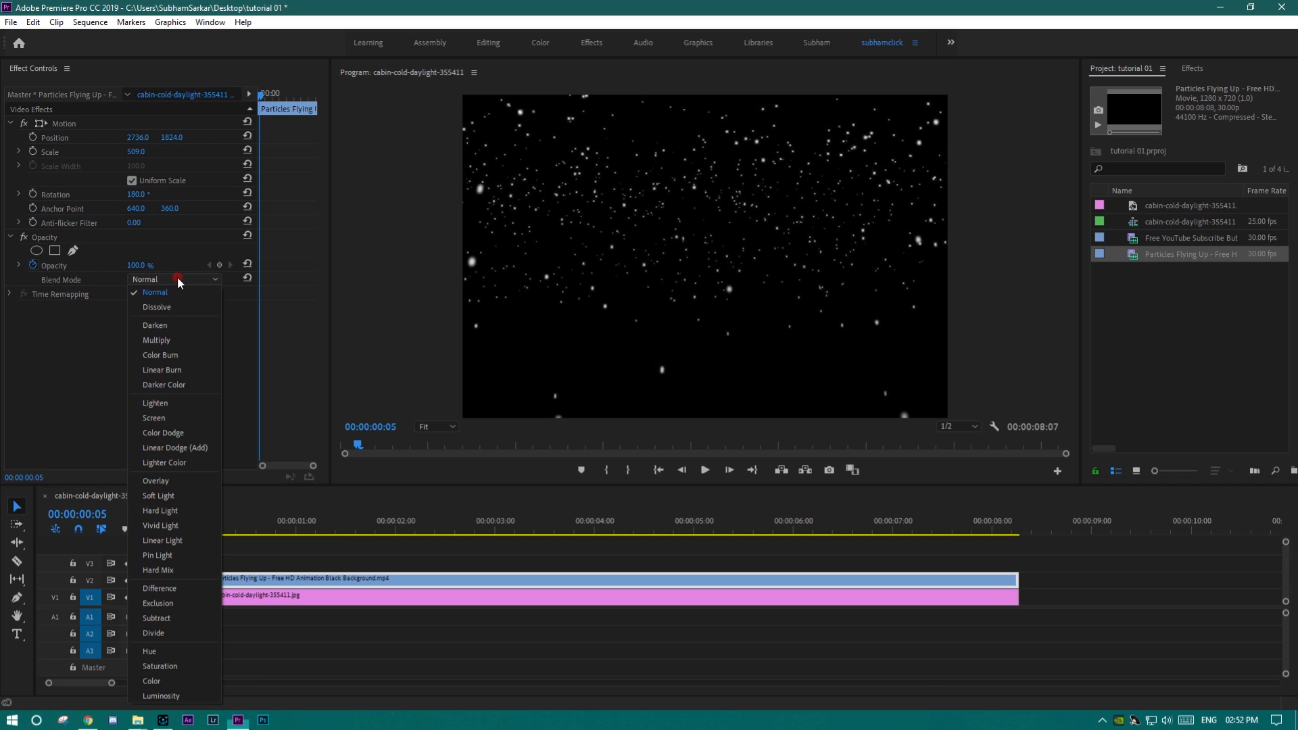
click(175, 418)
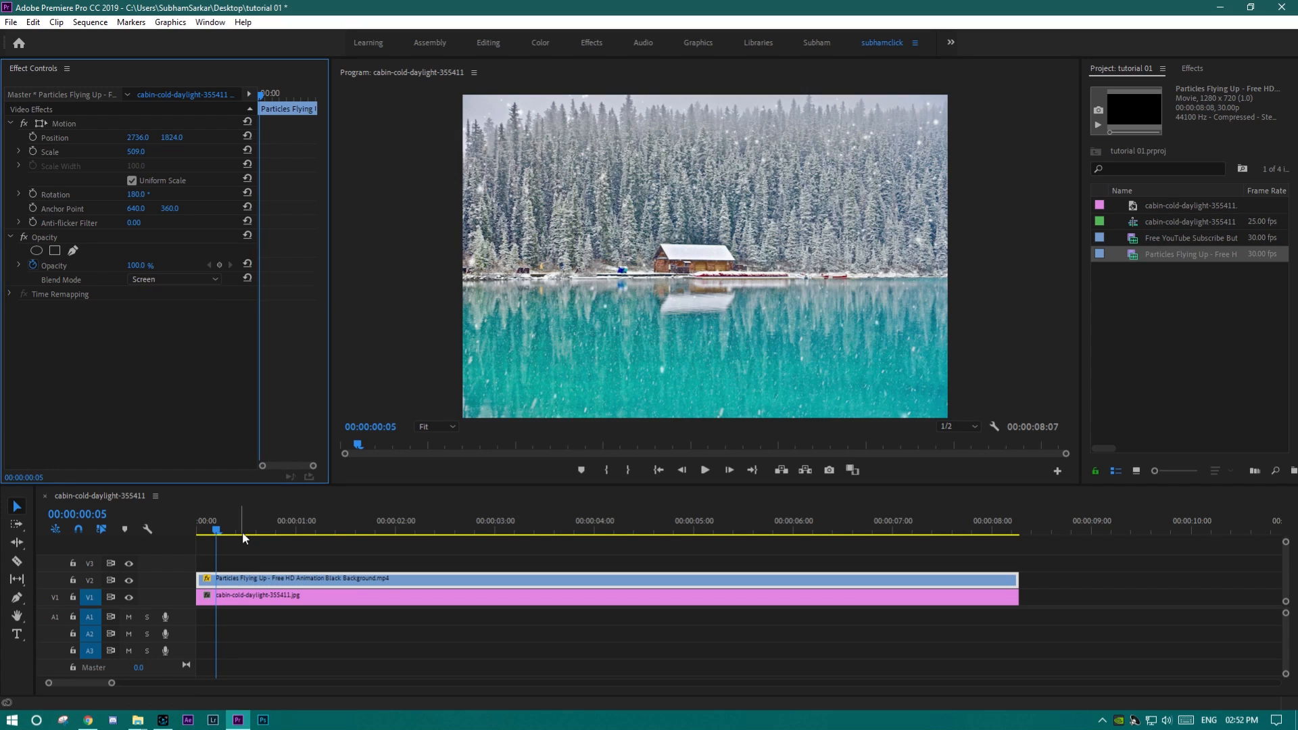
click(201, 534)
key(space)
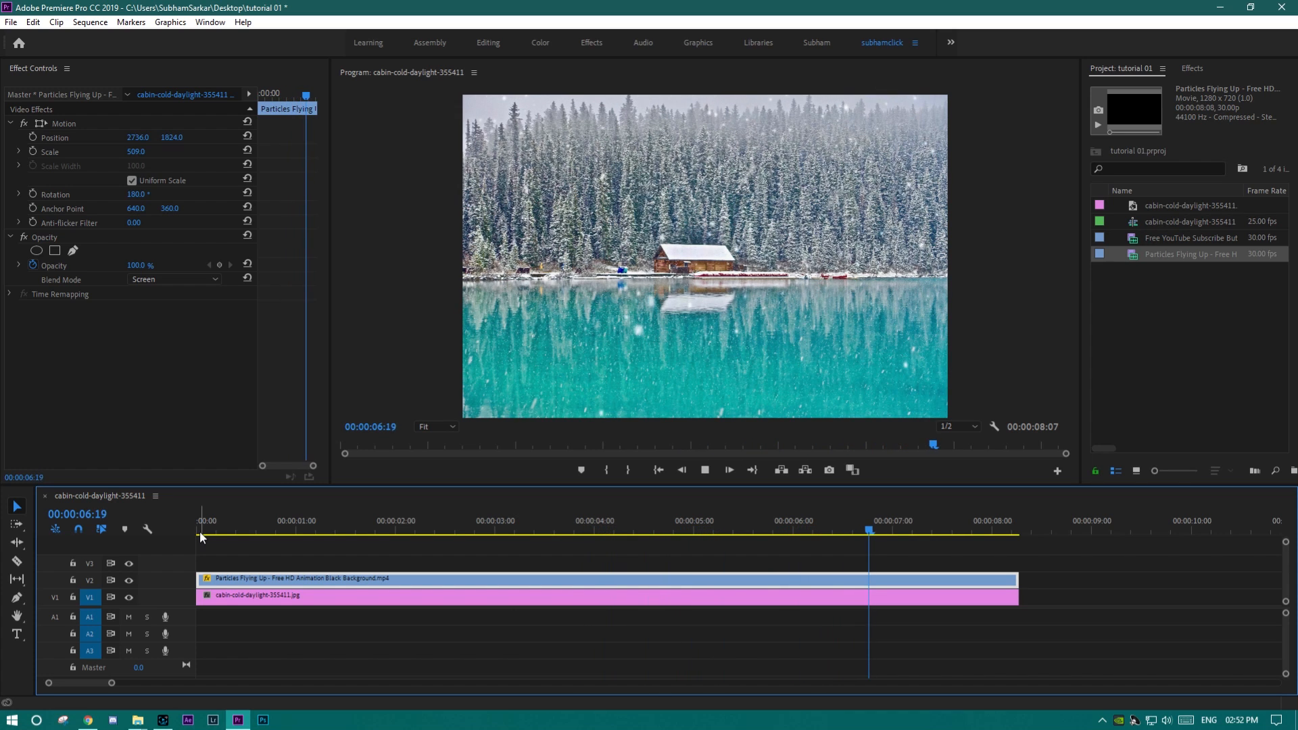
Step: Stop playback of the cabin sequence
key(space)
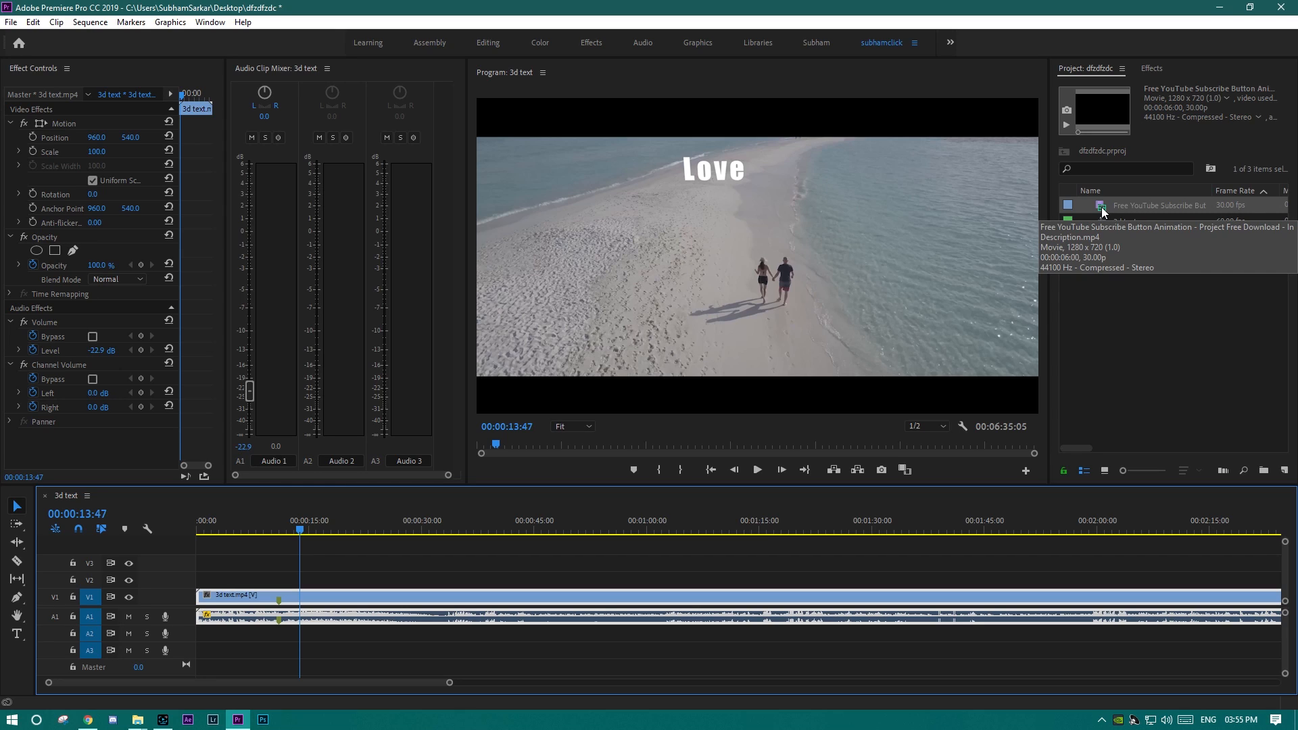
Step: Open the Free YouTube Subscribe Button Animation clip in the Source monitor and play it
mouse_move(1102, 213)
mouse_down()
mouse_move(632, 520)
mouse_move(1148, 239)
mouse_move(1109, 213)
mouse_up()
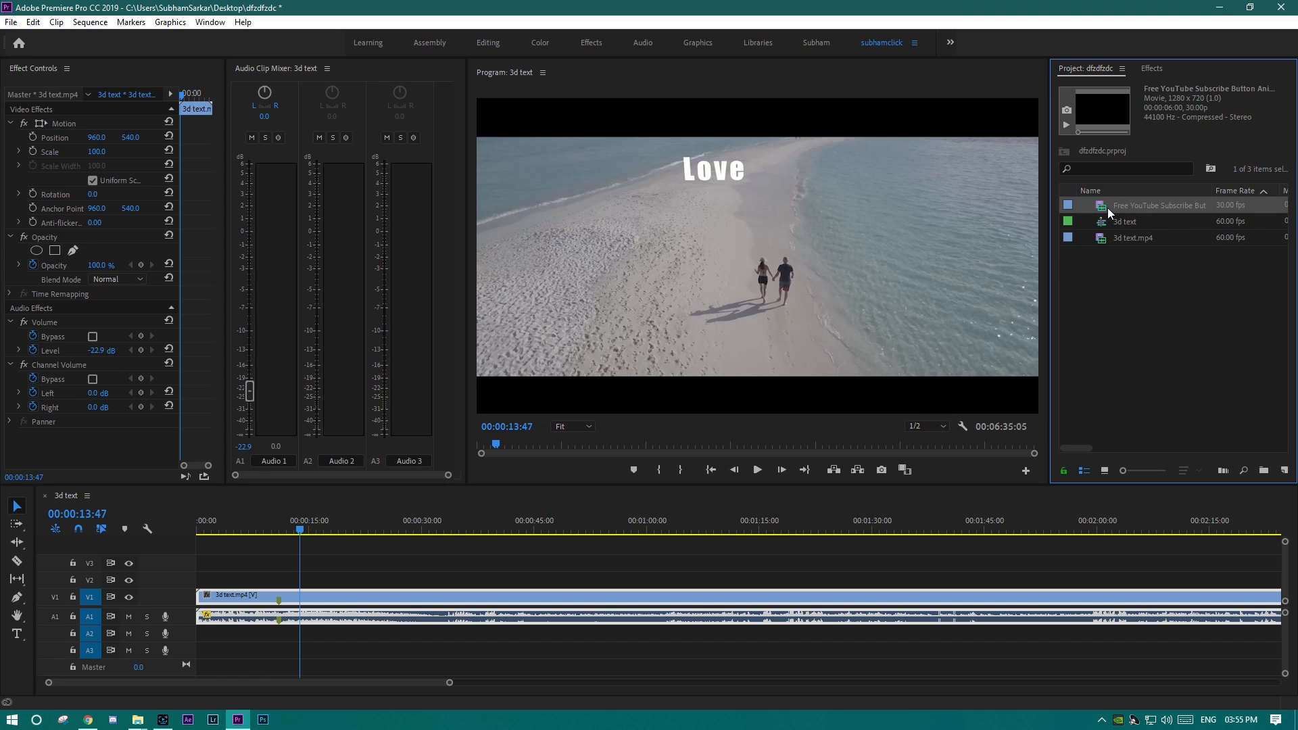
double_click(1097, 207)
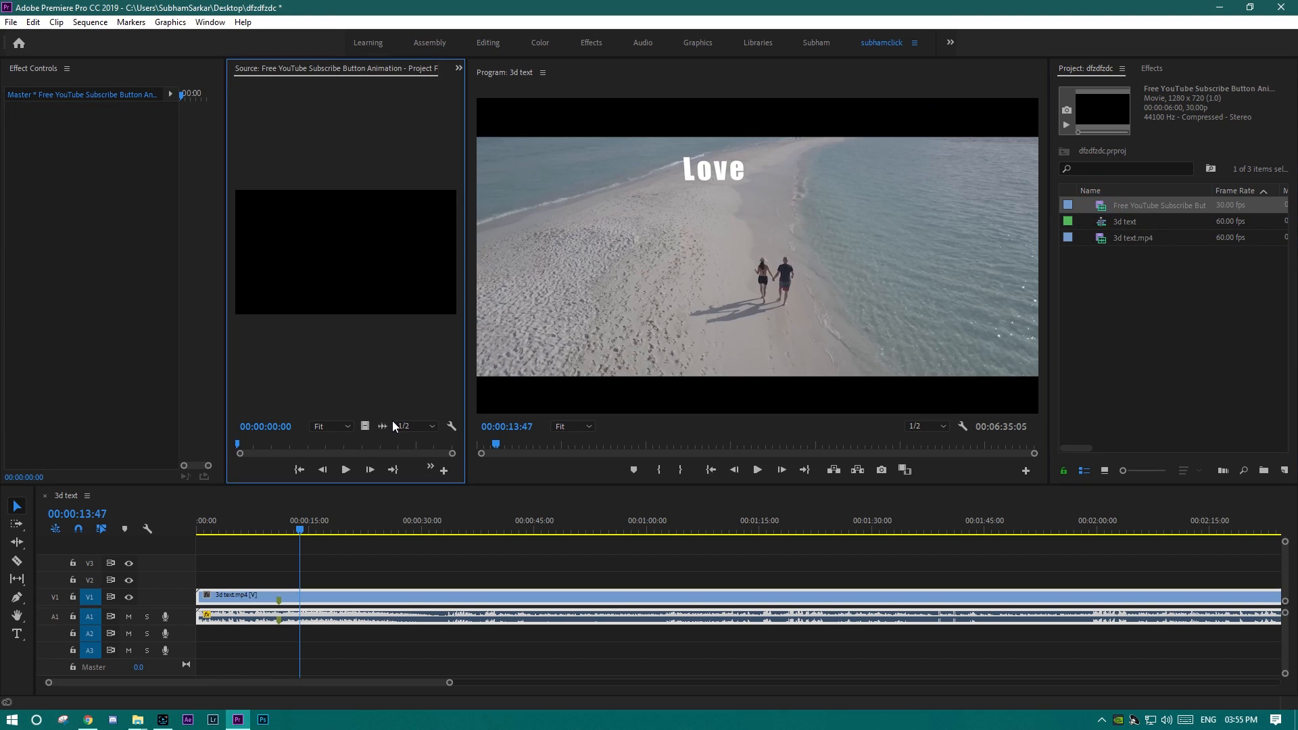
click(345, 469)
Step: Place the subscribe button clip on V2 above 3d text.mp4 at about 16 seconds and play through it
click(1114, 204)
drag(609, 513, 318, 574)
key(space)
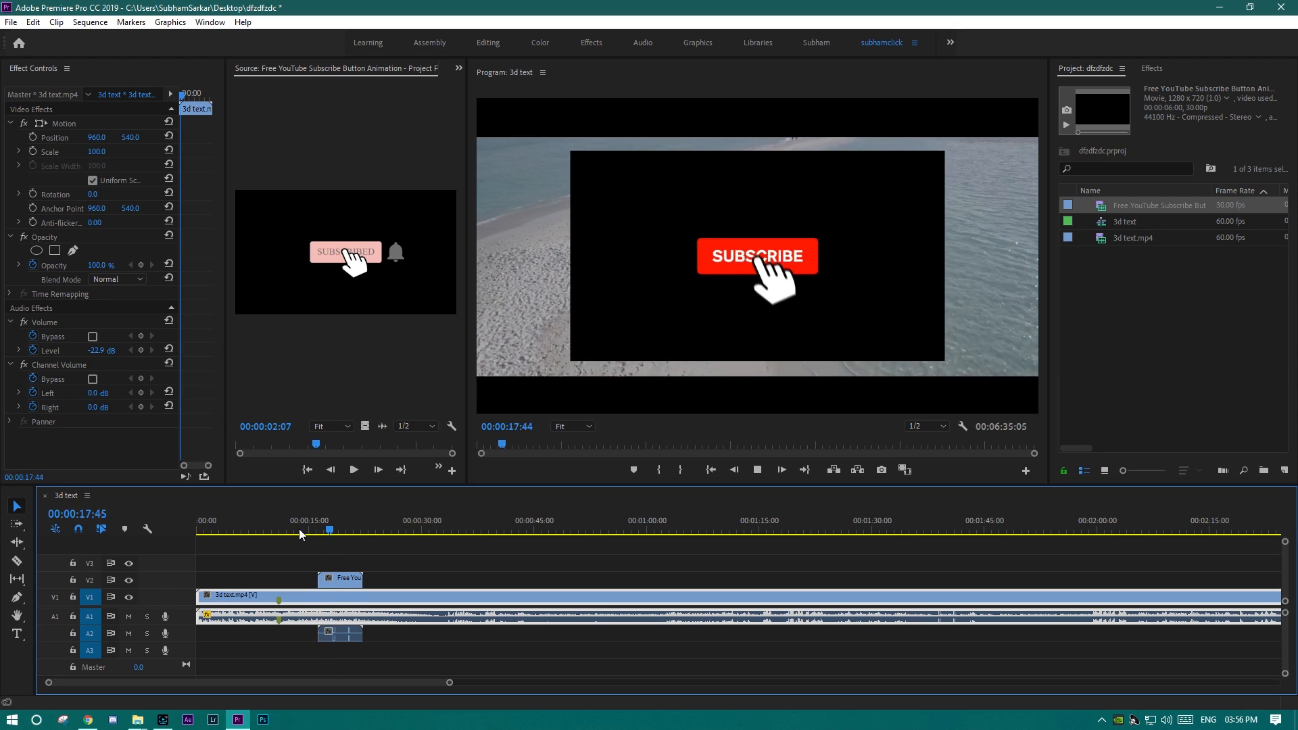
key(space)
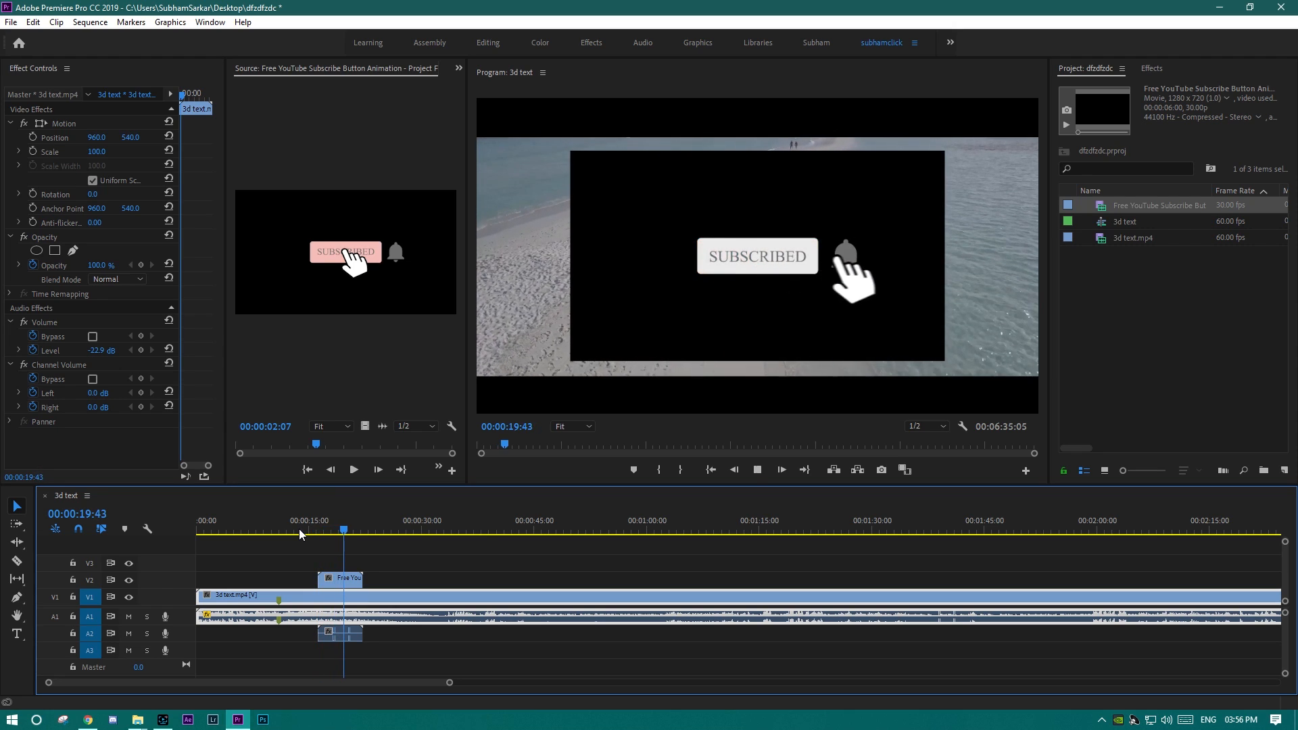
Step: Scale the subscribe button clip on V2 to 23 and move it to position 1801, 886 in the frame's lower-right corner
drag(340, 580, 288, 501)
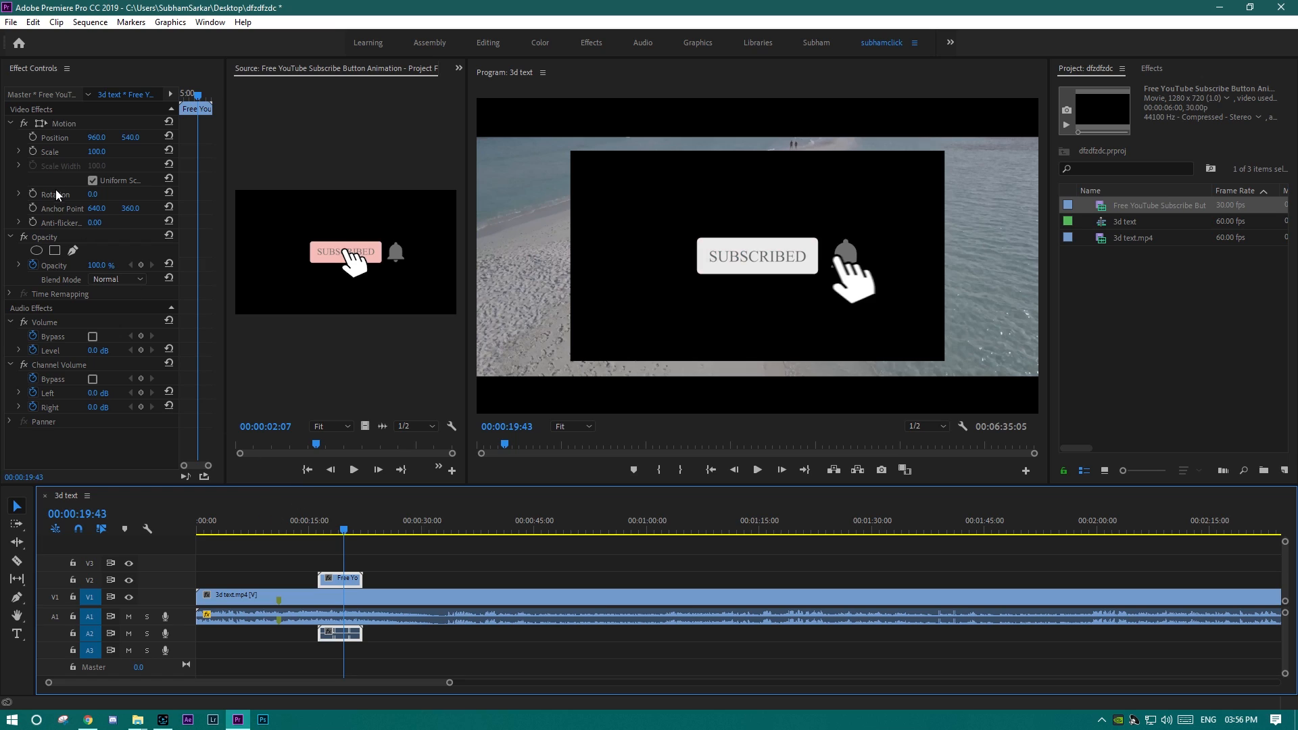
click(94, 151)
text(40)
key(Return)
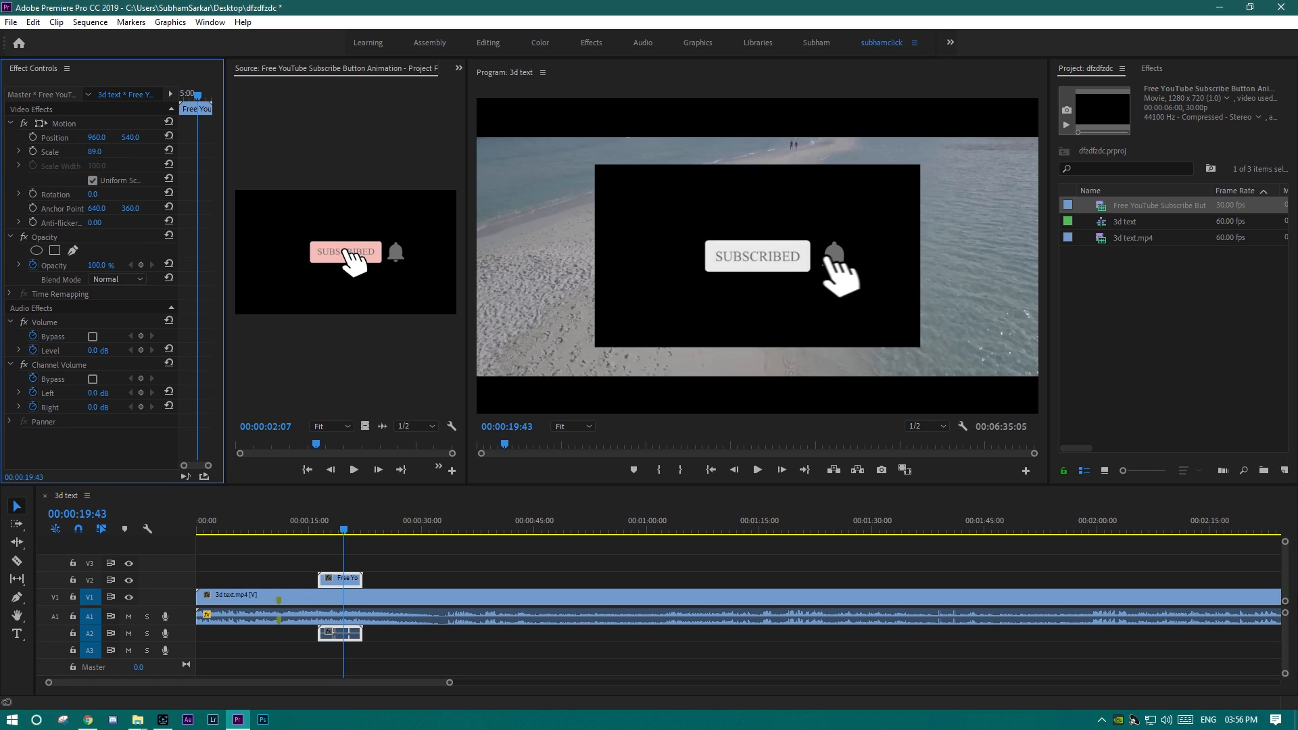
drag(95, 151, 137, 137)
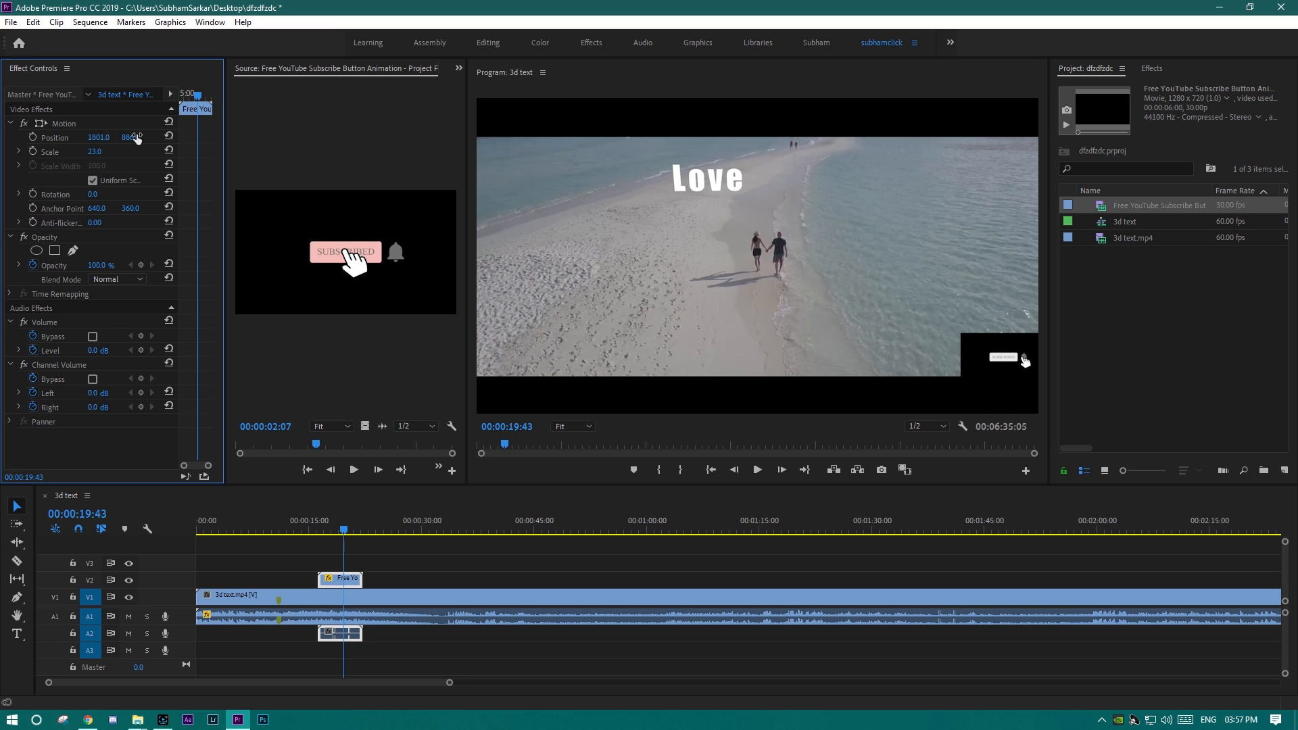
Step: Play the sequence through the subscribe button clip to check its size and placement over the beach footage
click(311, 519)
key(space)
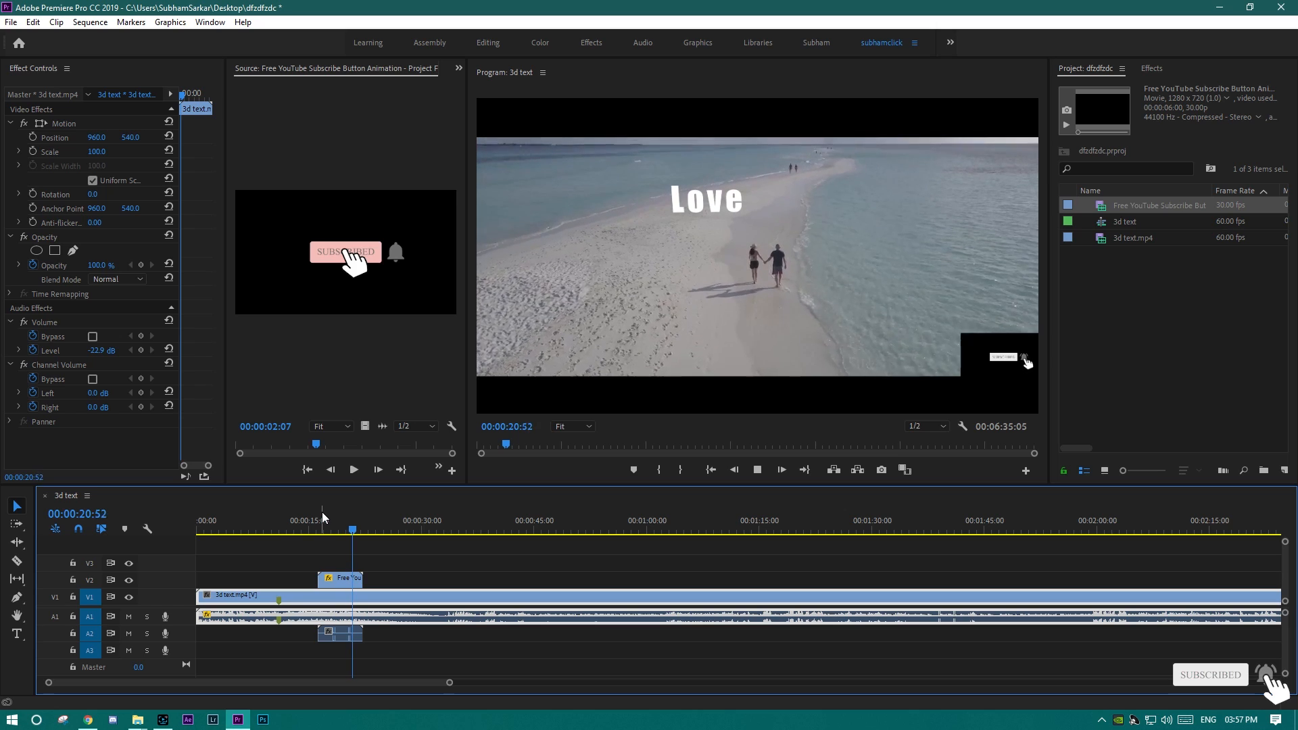
key(space)
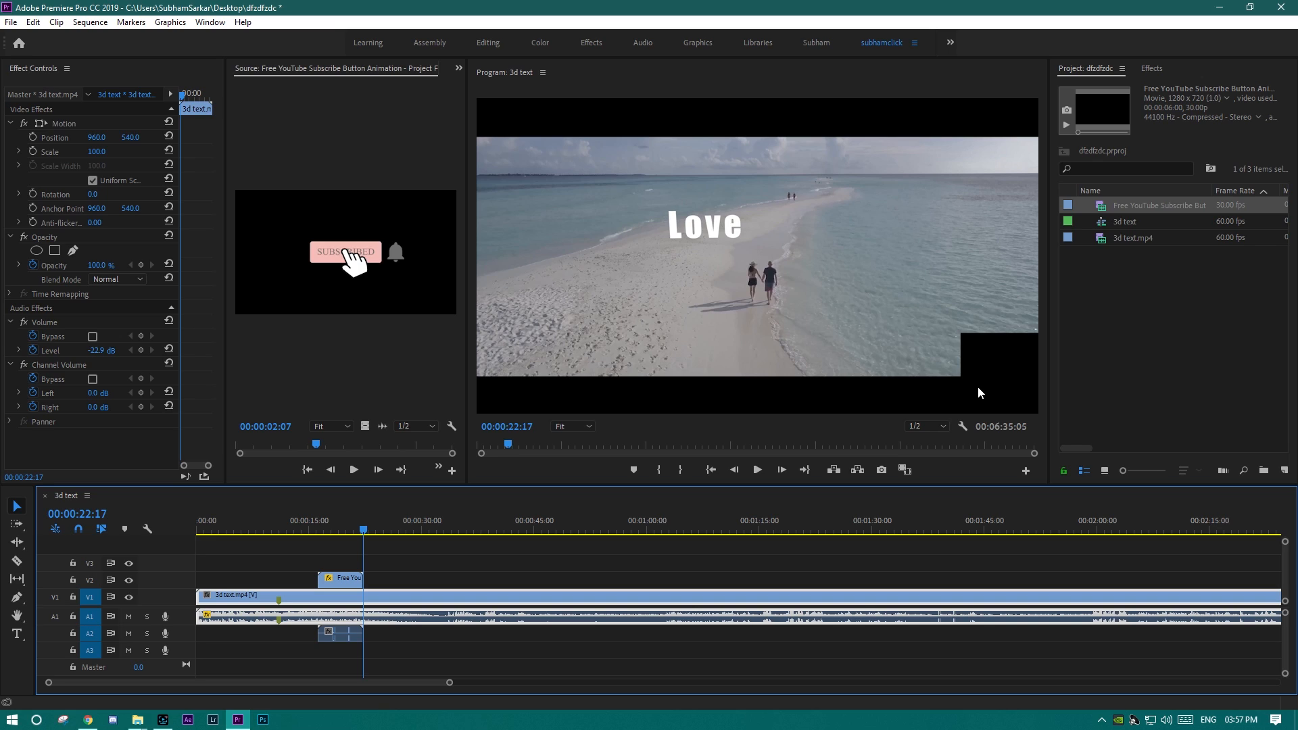
Step: Set the subscribe button clip's blend mode to Screen and play the sequence from just before the clip
click(338, 528)
click(343, 583)
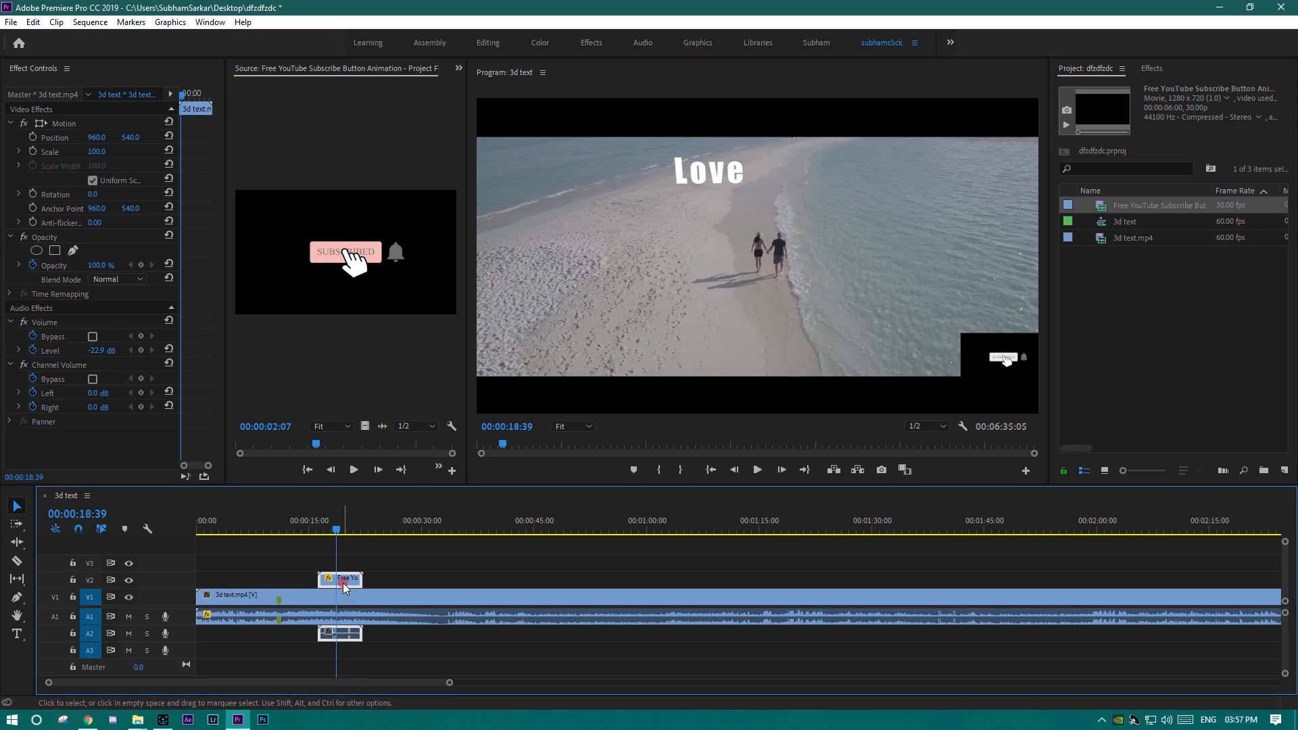
click(108, 281)
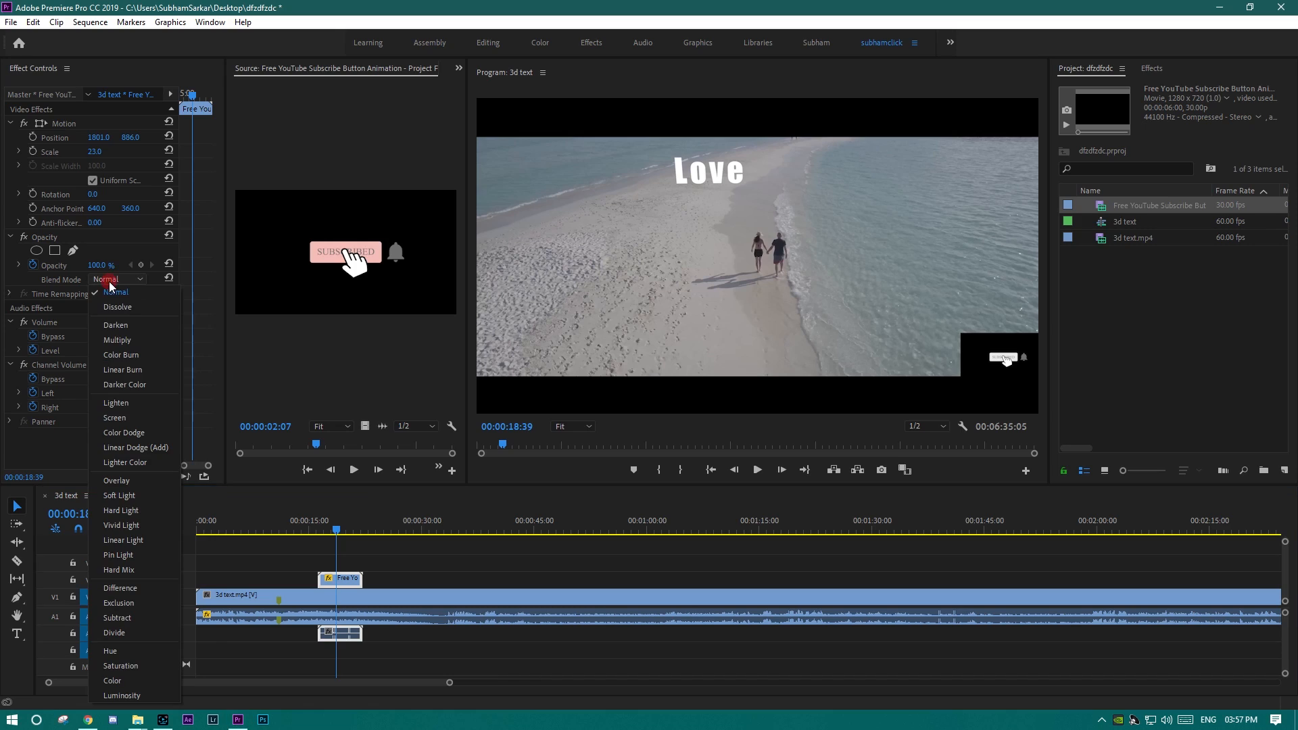
click(114, 418)
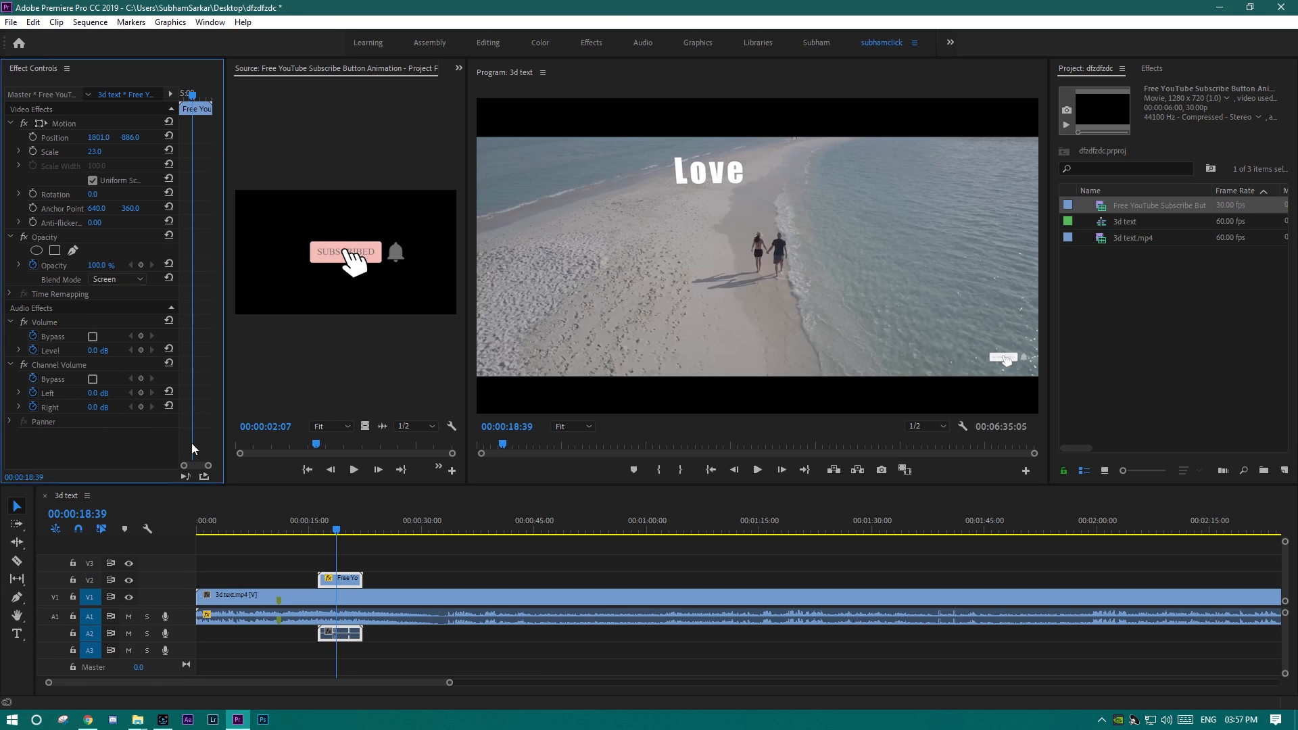
click(308, 533)
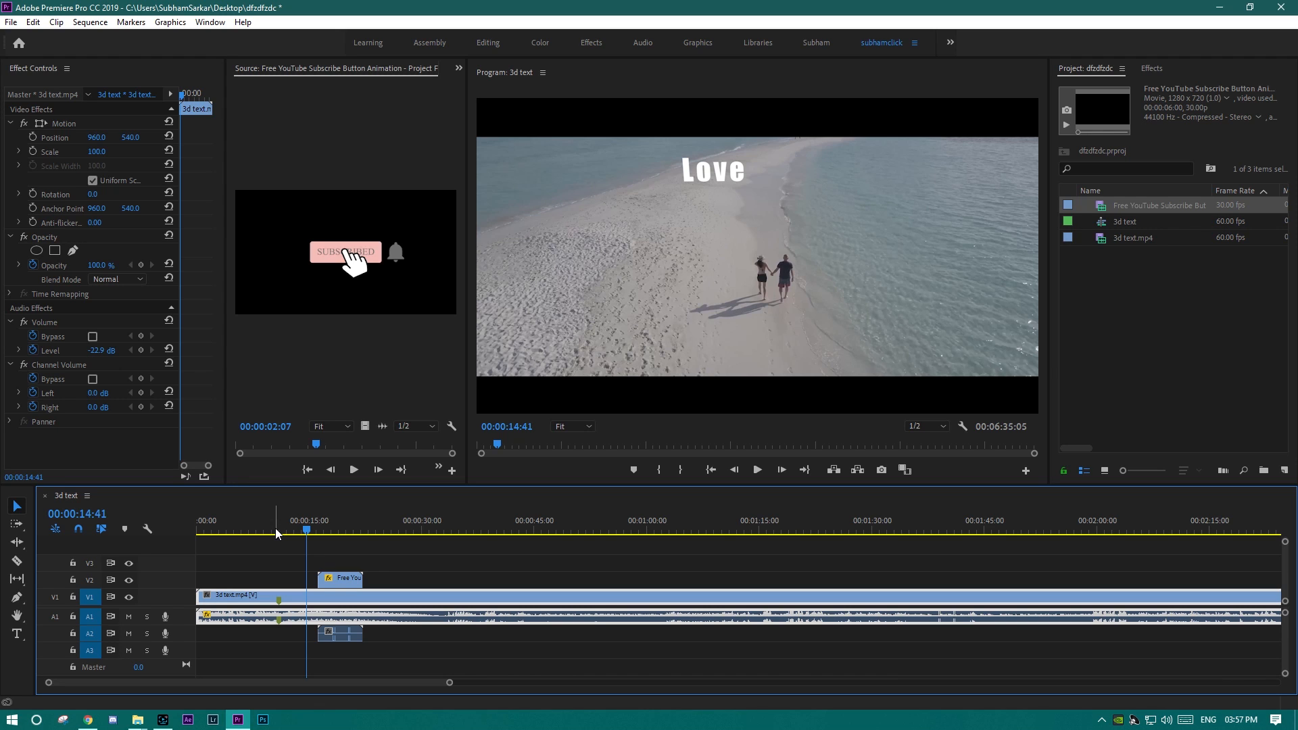
key(space)
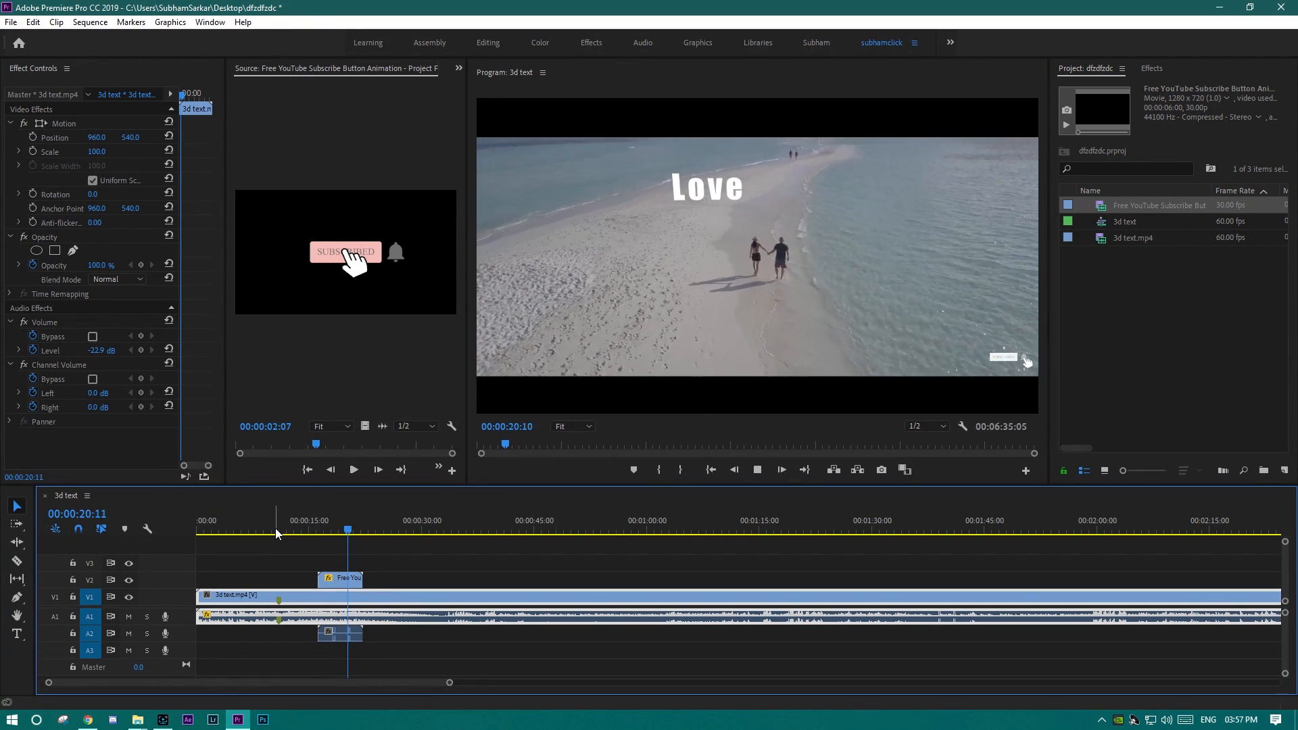
key(space)
Step: Lower the subscribe button clip's volume on Audio 2 to about -22 dB in the Audio Clip Mixer and play the section
click(338, 580)
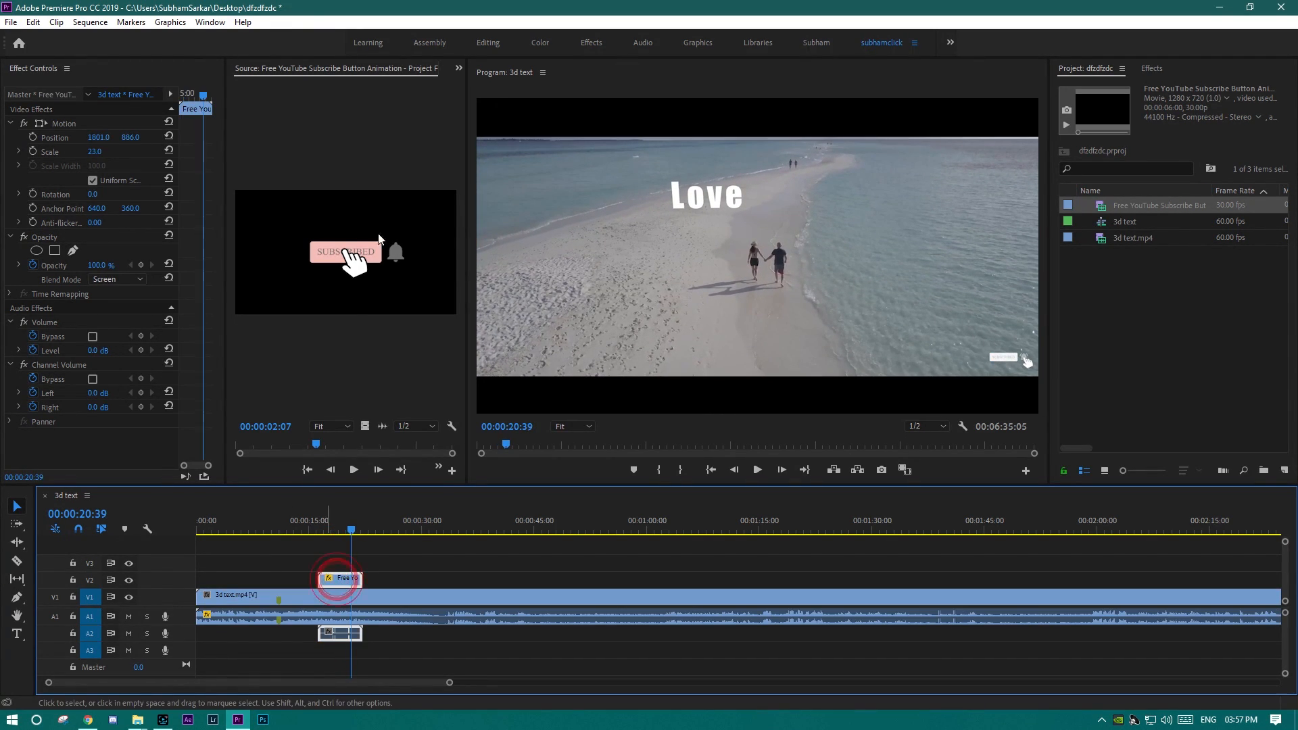
click(460, 68)
click(477, 84)
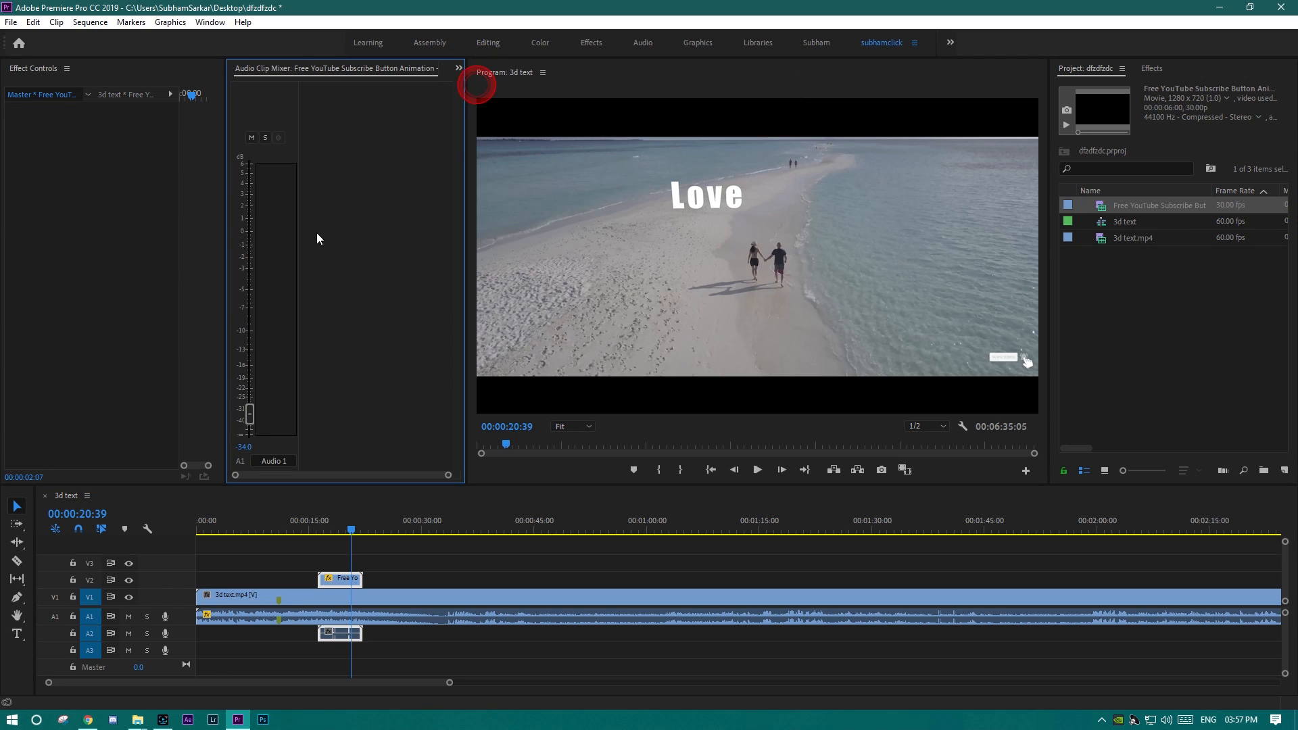
click(326, 530)
drag(322, 242, 325, 390)
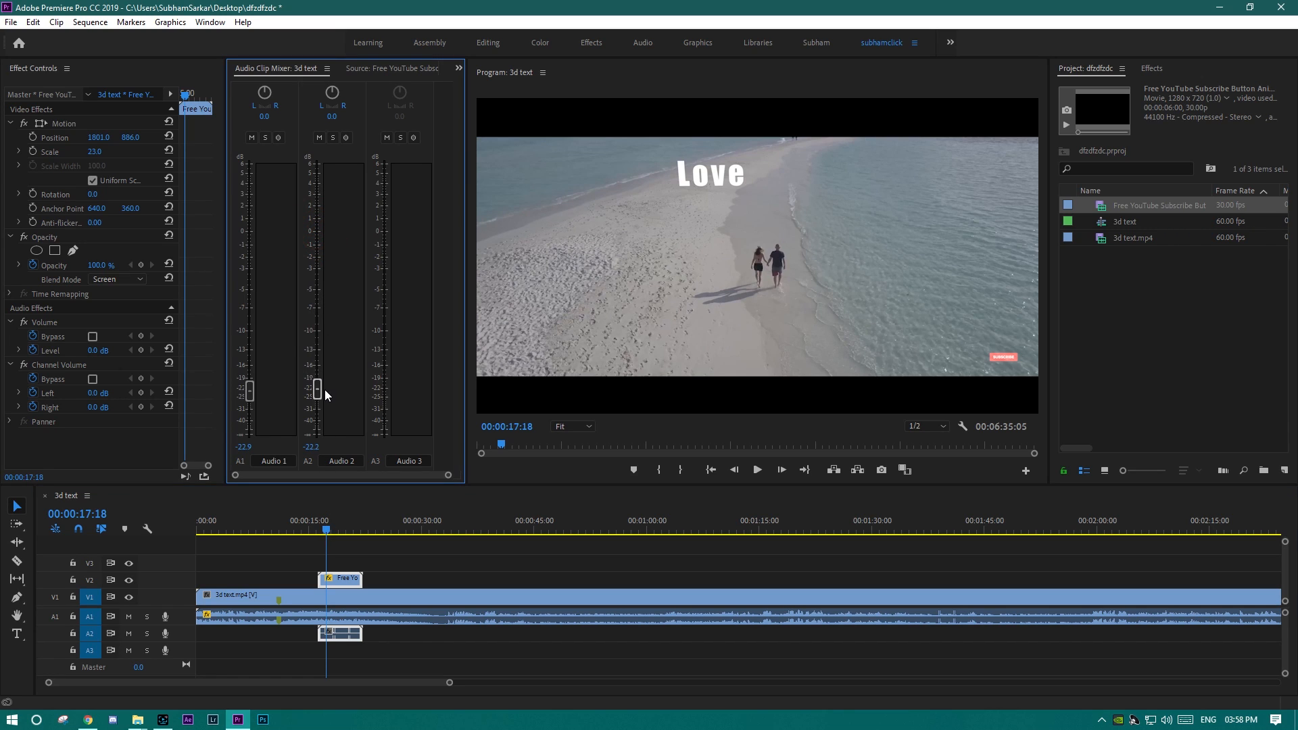
click(282, 530)
key(space)
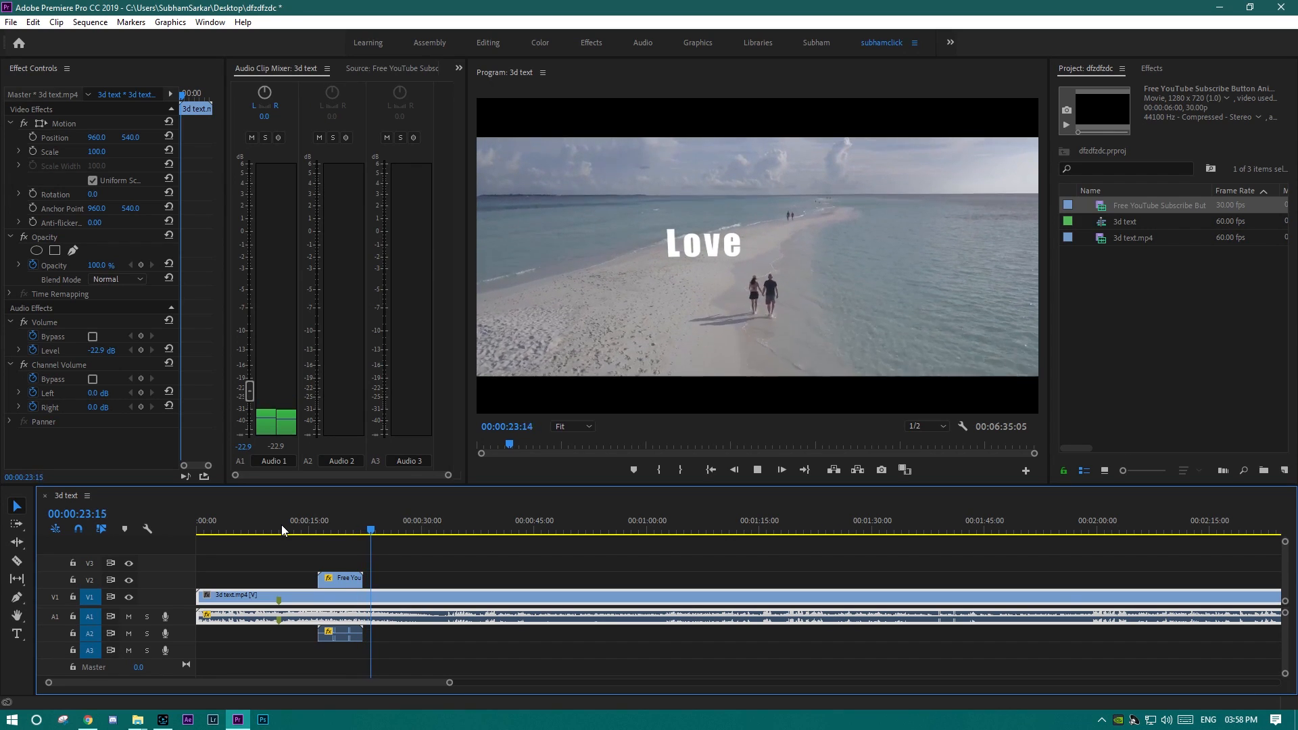
key(space)
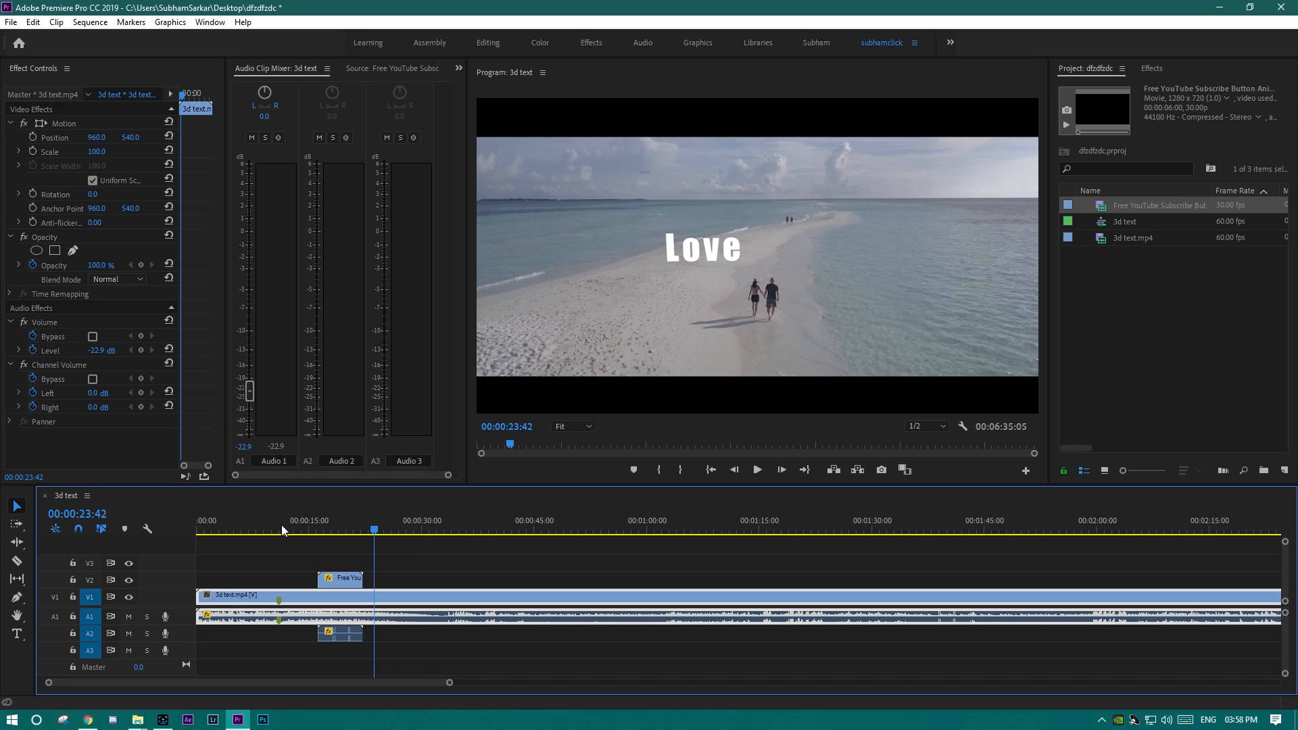
click(113, 280)
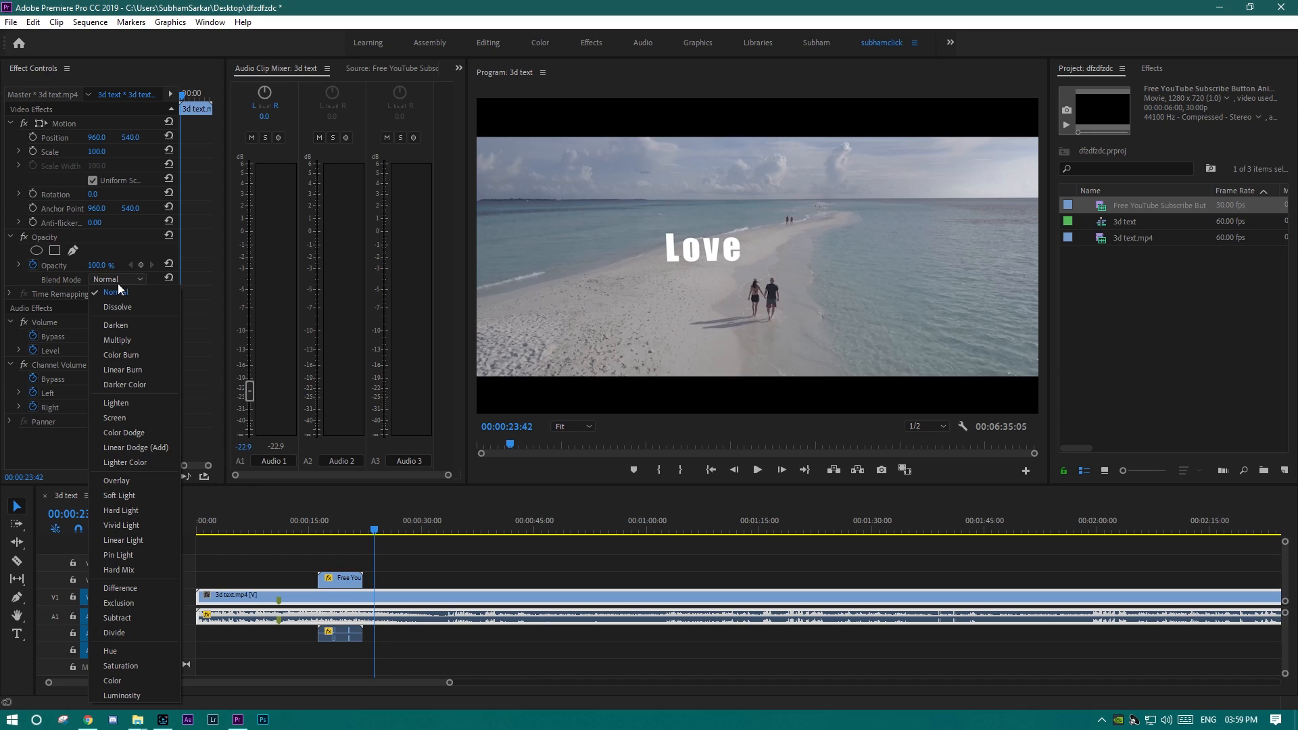
click(119, 284)
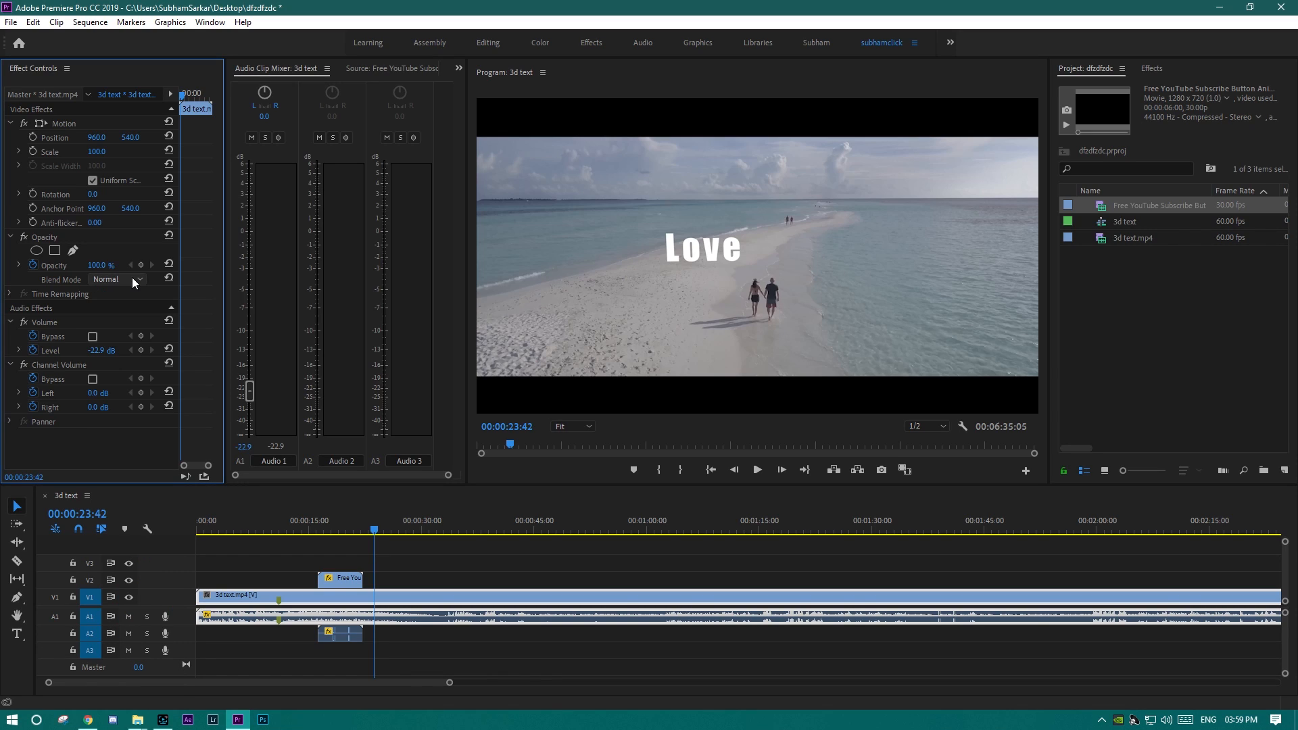